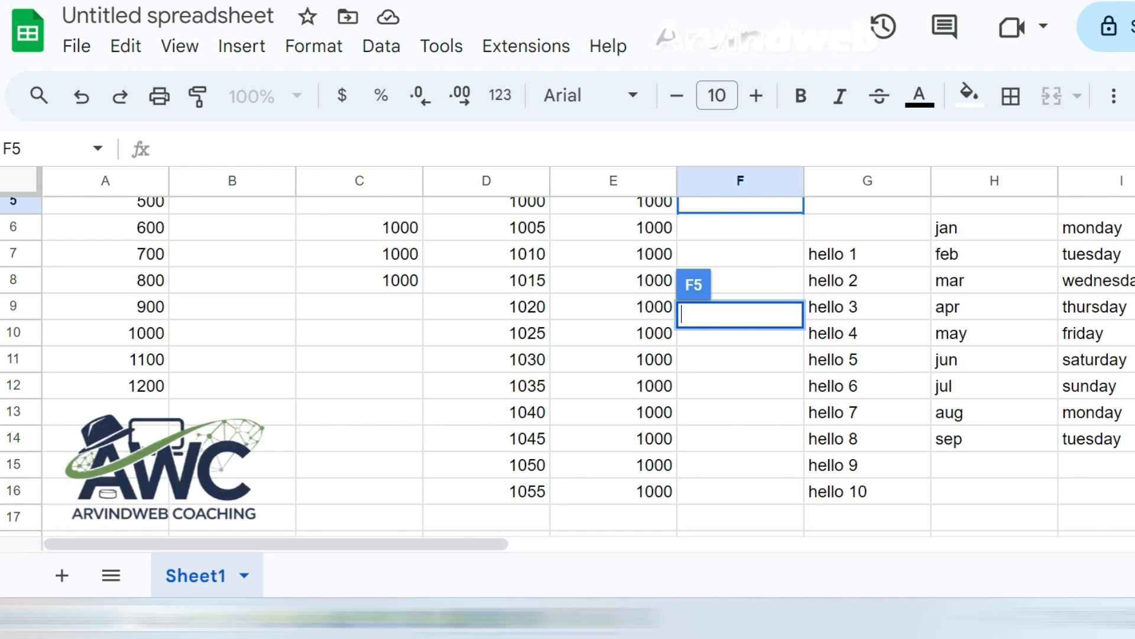
Move the value in cell D15 to cell B15.
{"action": "left_click", "coordinate": [486, 465]}
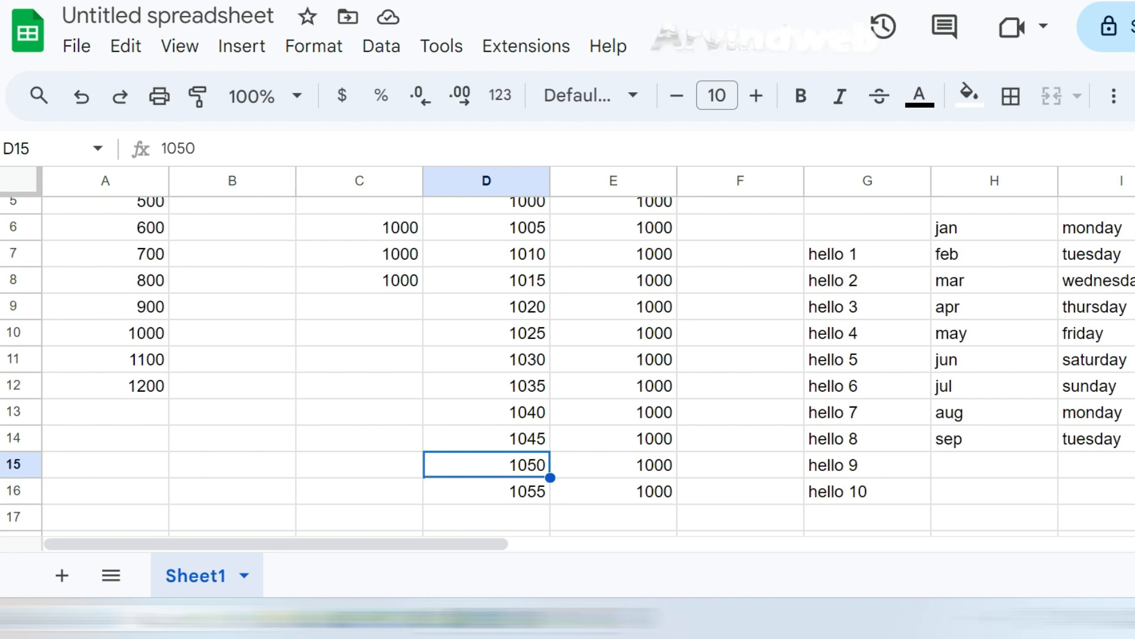
{"action": "left_click_drag", "start_coordinate": [423, 466], "coordinate": [248, 466]}
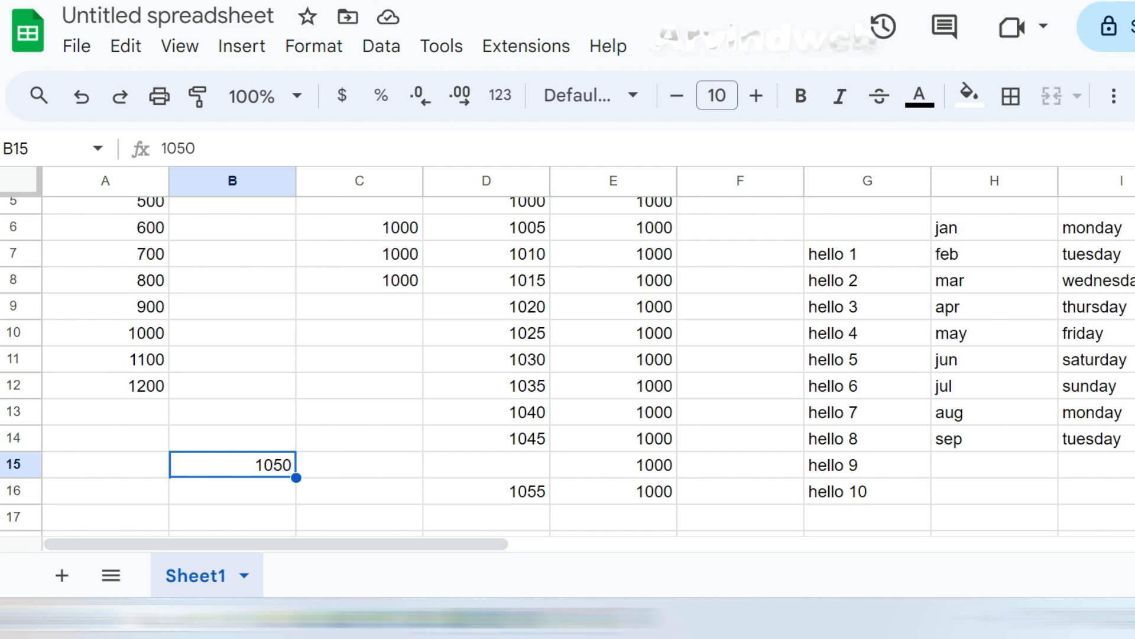
Move the saturday to tuesday entries from I11:I14 to G18:G21.
{"action": "left_click", "coordinate": [1097, 360]}
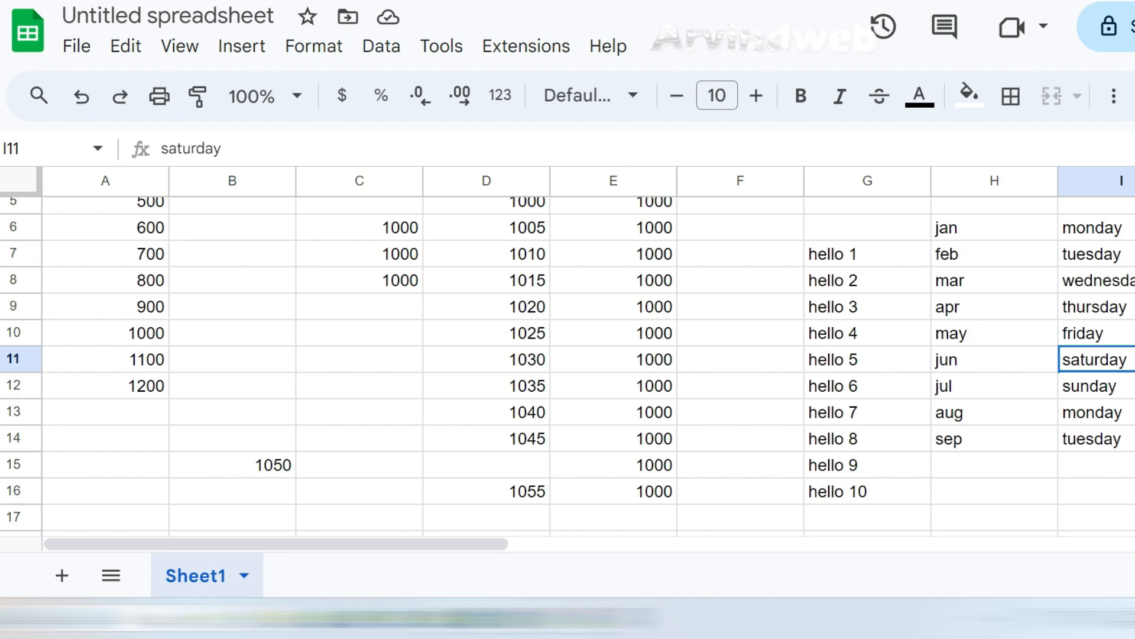
{"action": "key", "text": "shift+Down"}
{"action": "key", "text": "shift+Down"}
{"action": "key", "text": "shift+Down"}
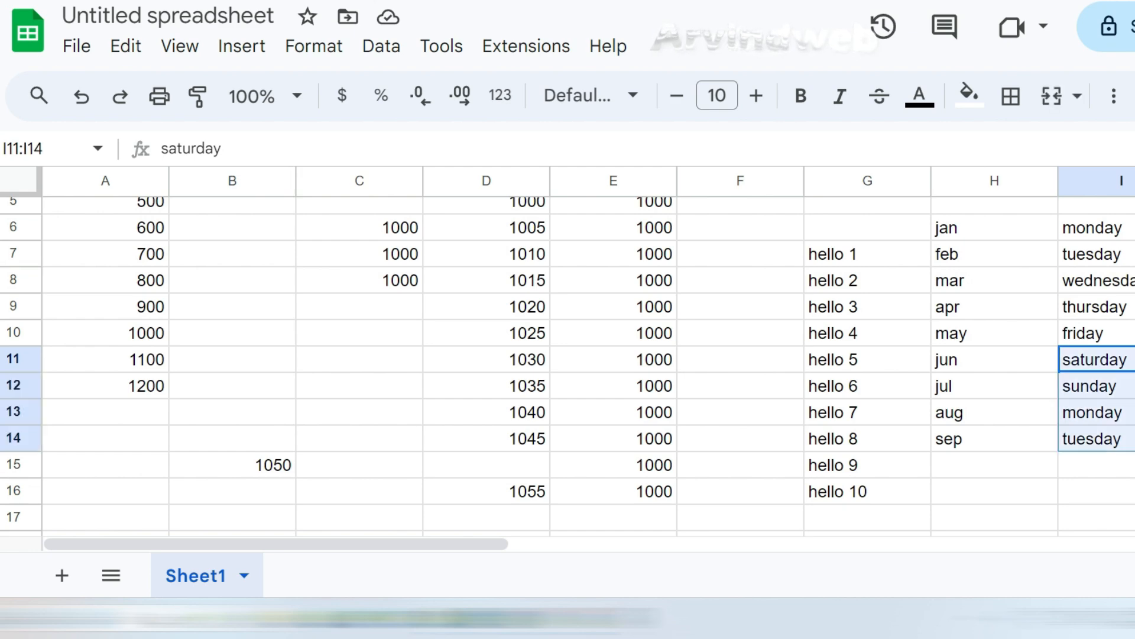
{"action": "scroll", "coordinate": [568, 355], "scroll_direction": "down", "scroll_amount": 2}
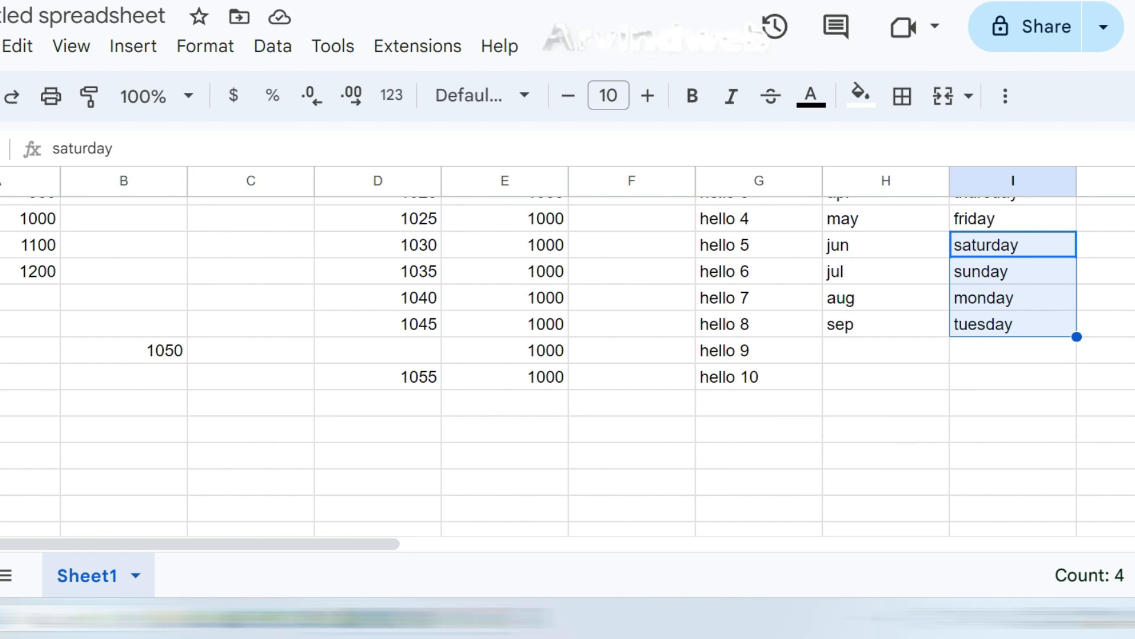
{"action": "key", "text": "ctrl+c"}
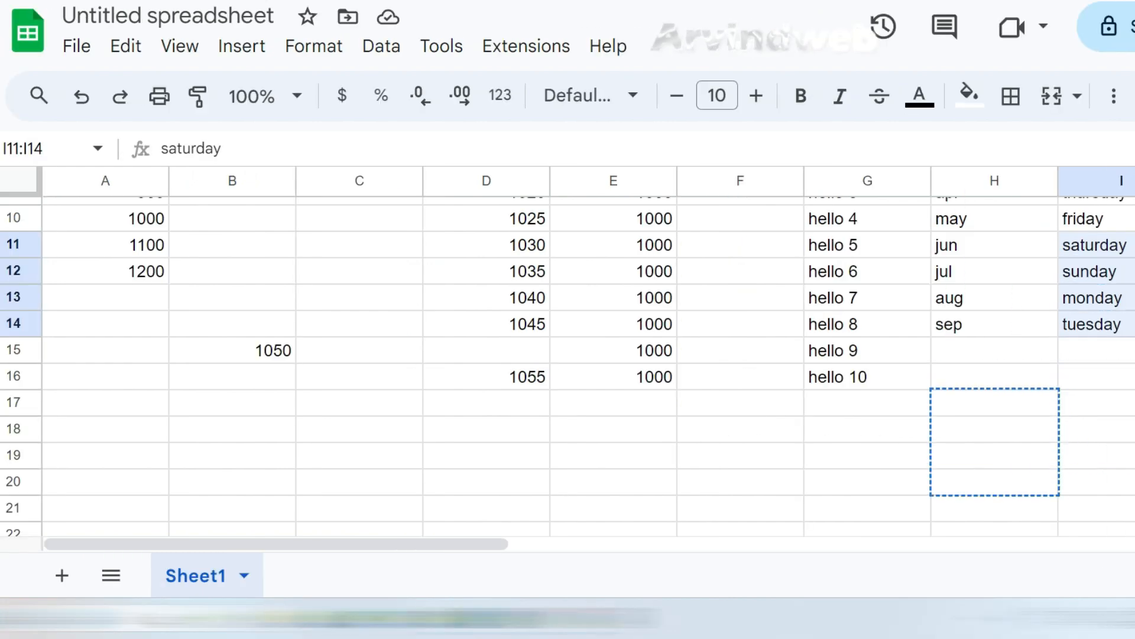
{"action": "left_click_drag", "start_coordinate": [995, 467], "coordinate": [868, 468]}
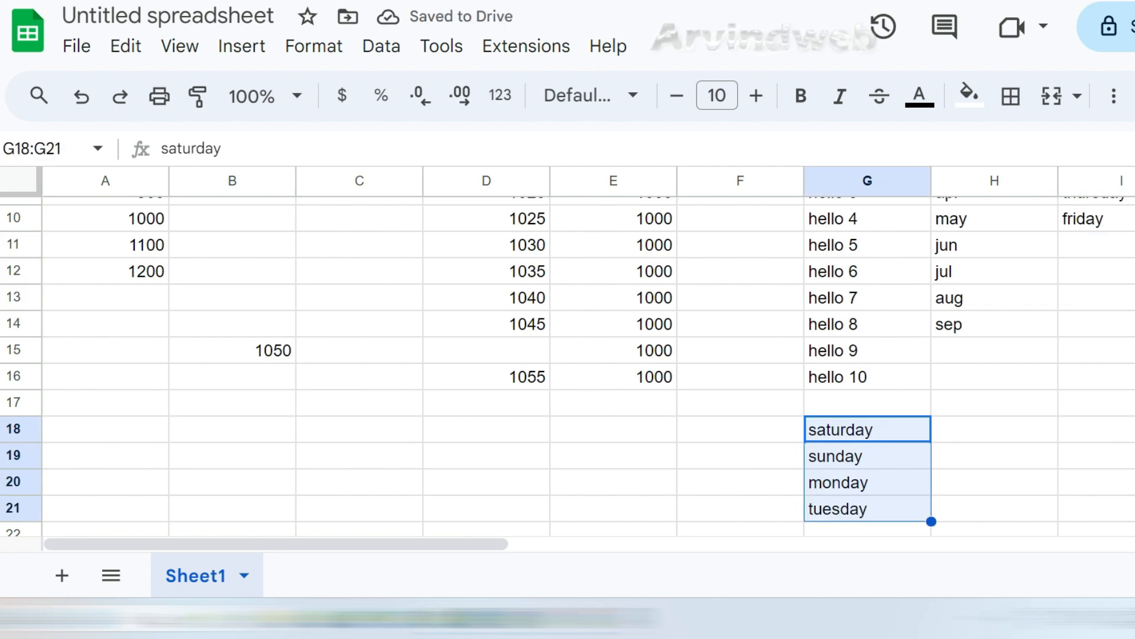
Move the weekday block from G18:G21 to H18:H21, and from there to D19:D22.
{"action": "scroll", "coordinate": [568, 355], "scroll_direction": "down", "scroll_amount": 2}
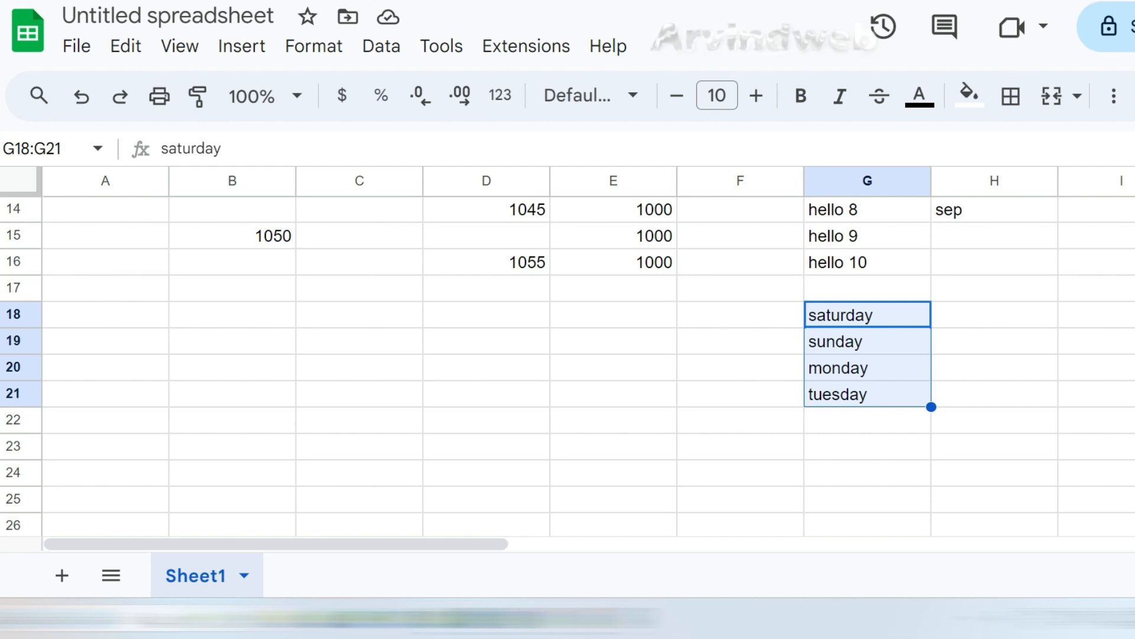
{"action": "left_click_drag", "start_coordinate": [868, 302], "coordinate": [995, 301]}
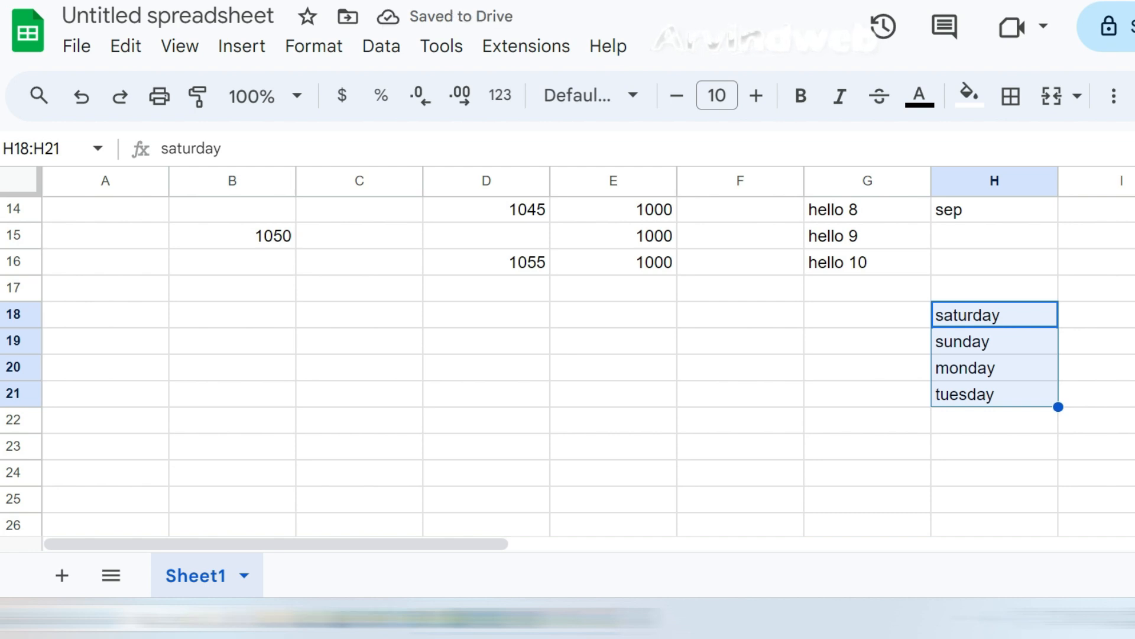
{"action": "left_click_drag", "start_coordinate": [995, 301], "coordinate": [476, 328]}
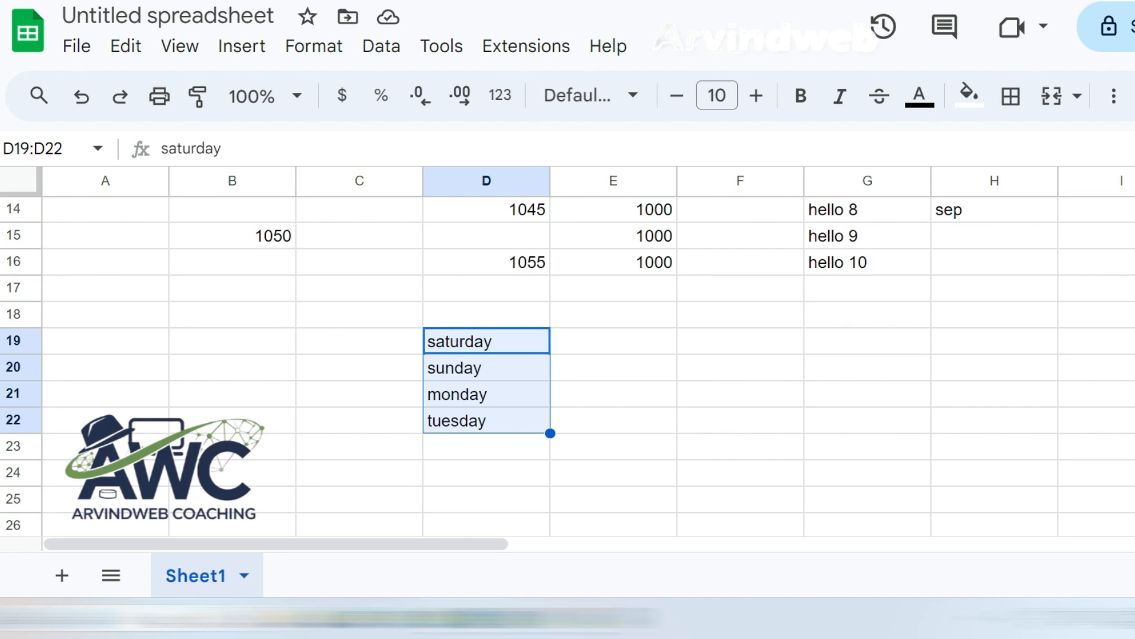
Copy the weekday entries in D19:D22 and paste them into G19:G22.
{"action": "left_click", "coordinate": [486, 394]}
{"action": "left_click", "coordinate": [486, 342]}
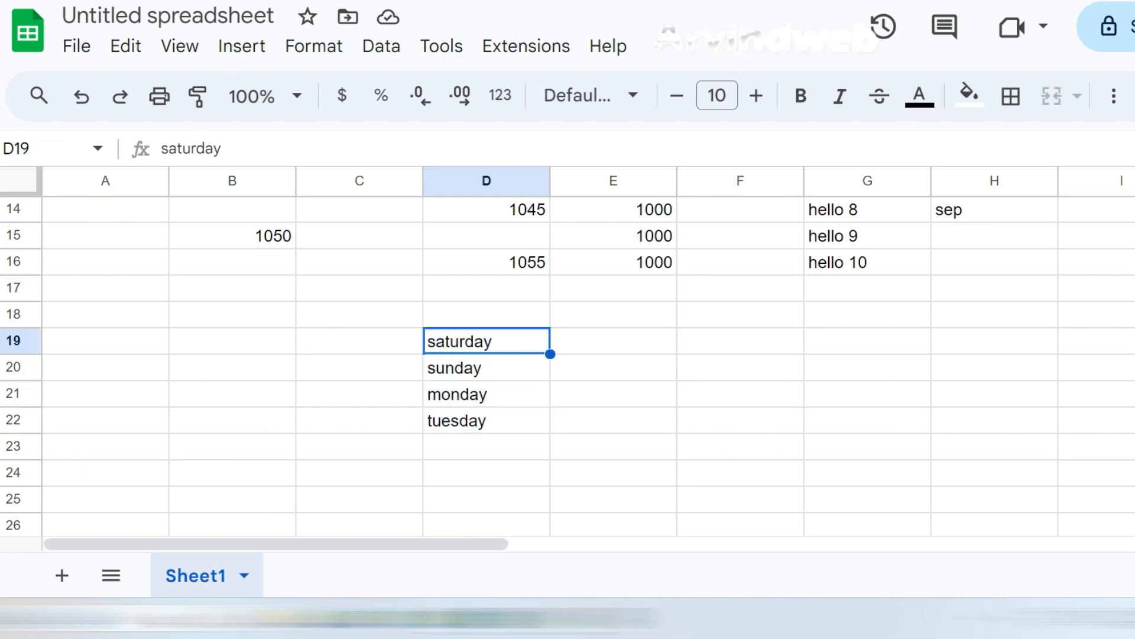
{"action": "left_click_drag", "start_coordinate": [486, 341], "coordinate": [486, 420]}
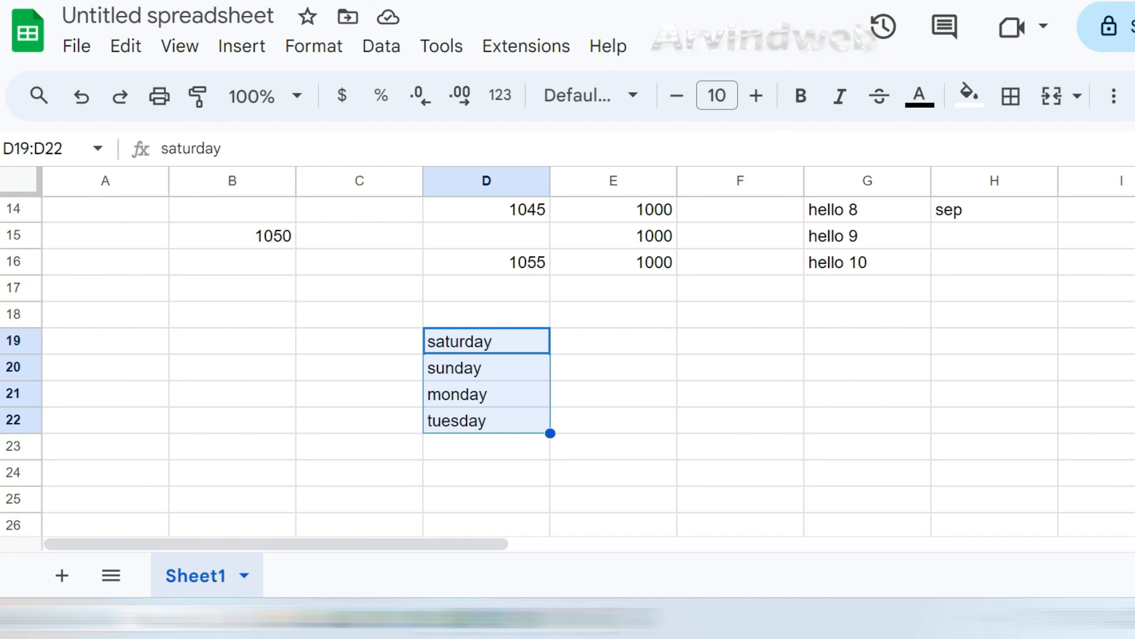
{"action": "key", "text": "ctrl+c"}
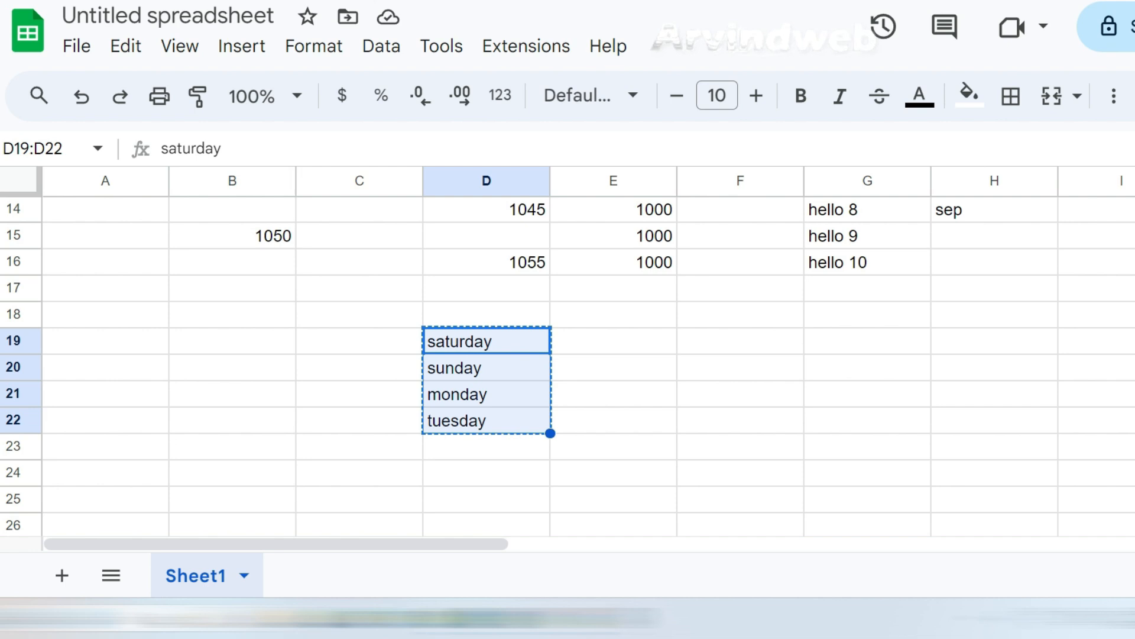
{"action": "left_click", "coordinate": [867, 341]}
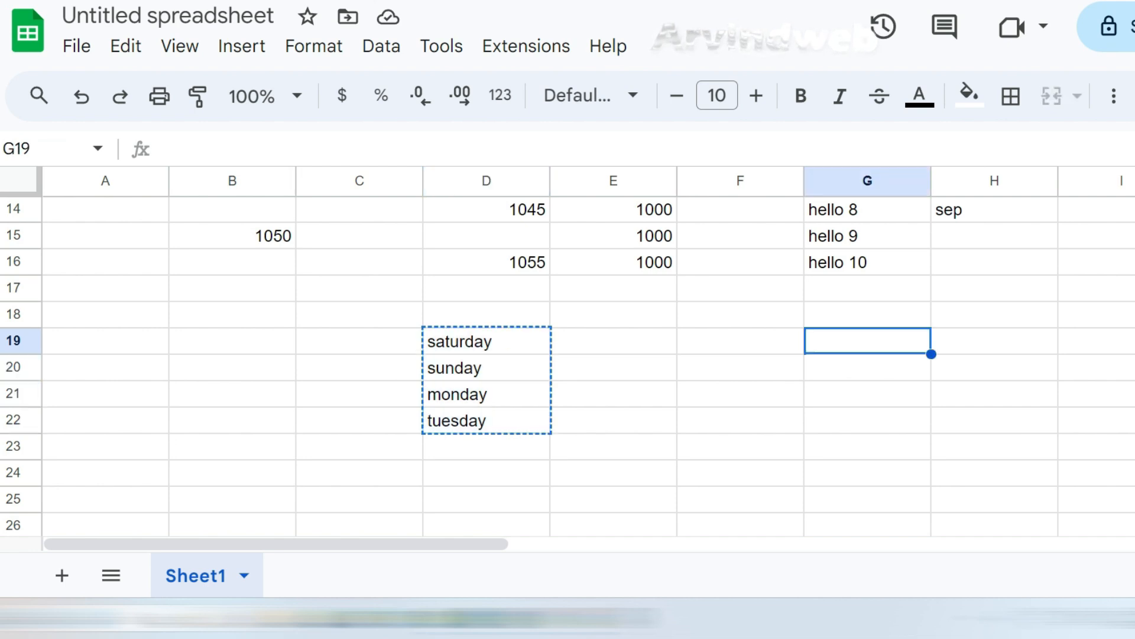
{"action": "key", "text": "ctrl+v"}
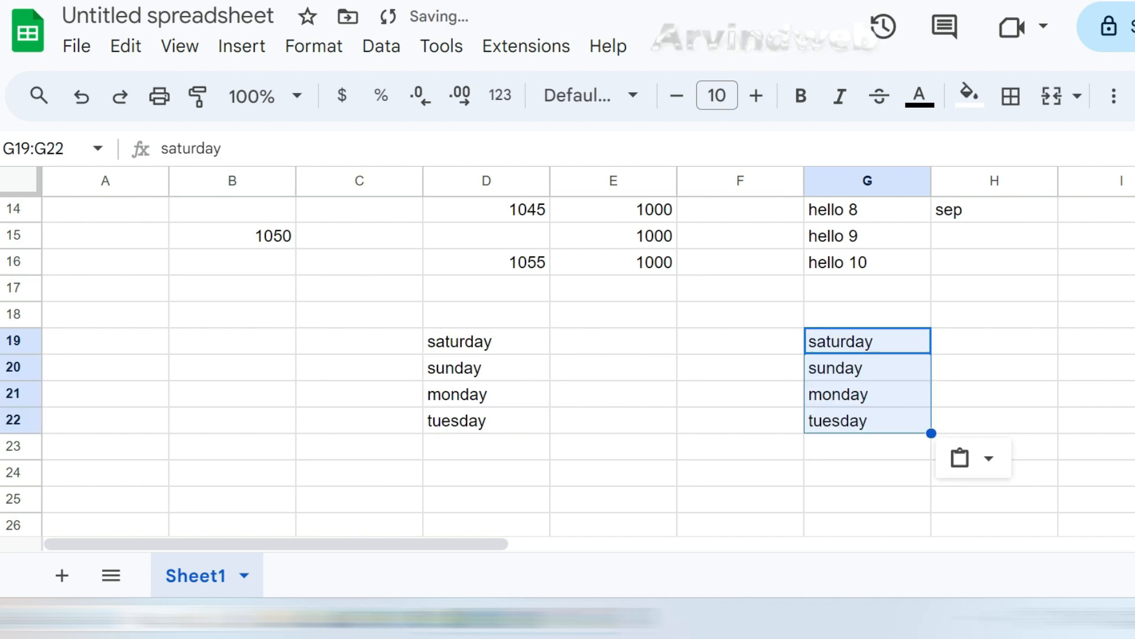
{"action": "left_click", "coordinate": [486, 341]}
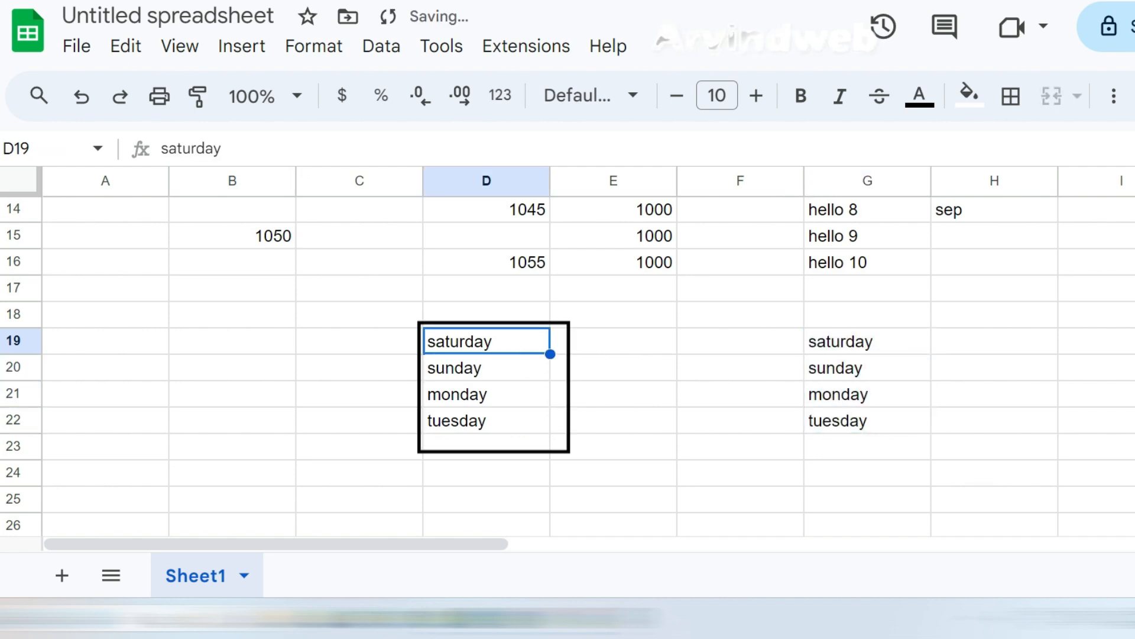
{"action": "left_click", "coordinate": [867, 394]}
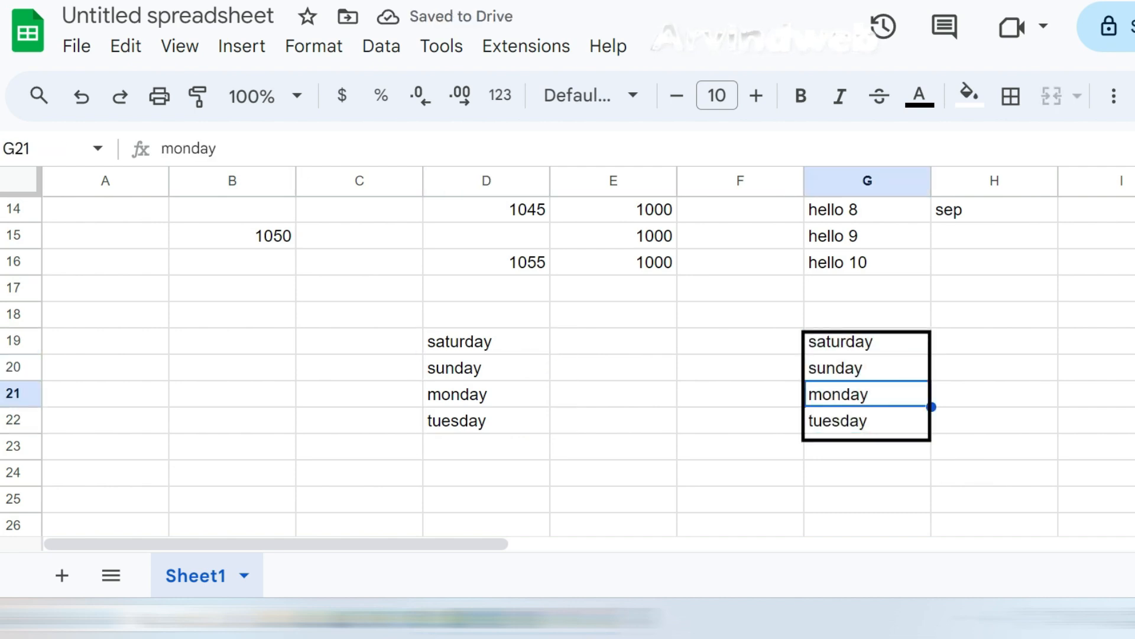
{"action": "left_click", "coordinate": [486, 341]}
{"action": "left_click_drag", "start_coordinate": [486, 341], "coordinate": [486, 420]}
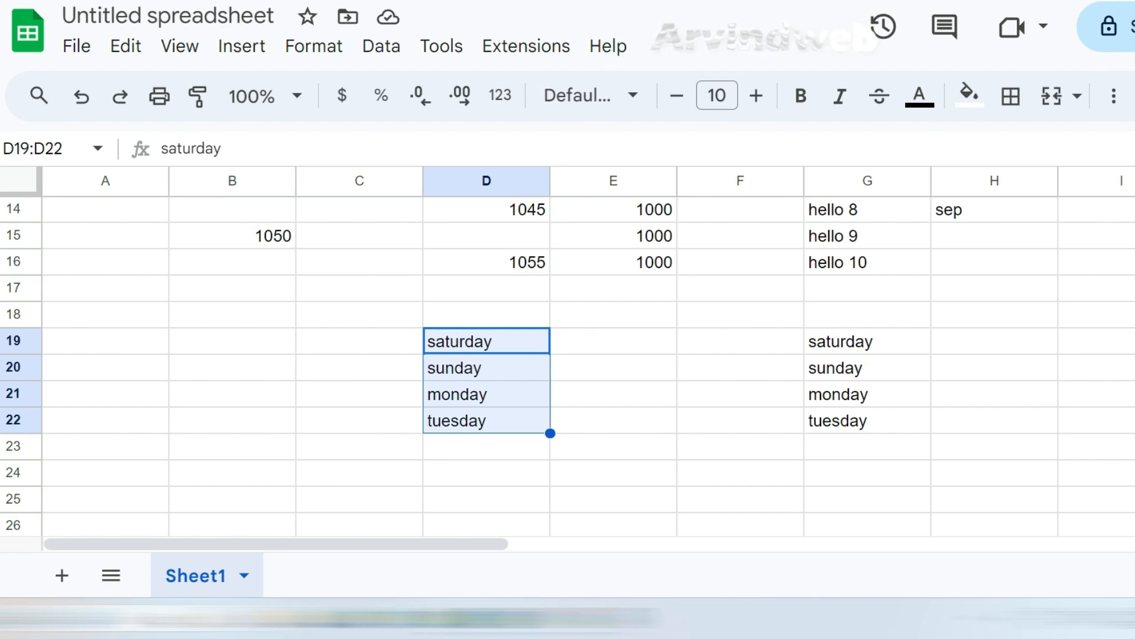
Clear the sunday entry from cell G20 in the pasted weekday list.
{"action": "left_click", "coordinate": [867, 341]}
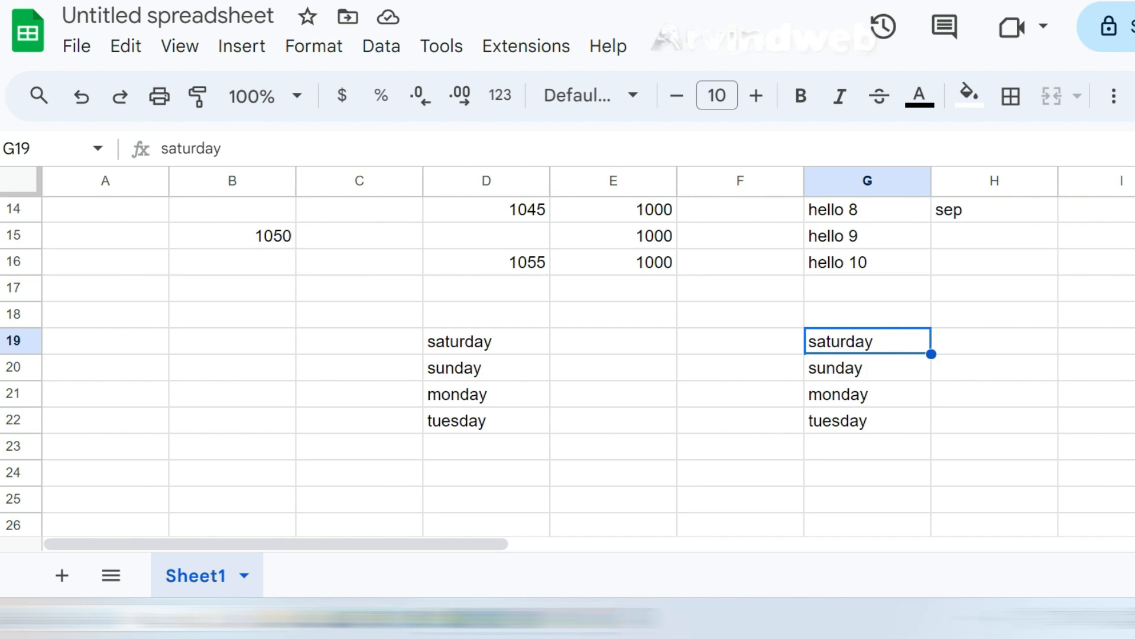
{"action": "key", "text": "Down"}
{"action": "key", "text": "Down"}
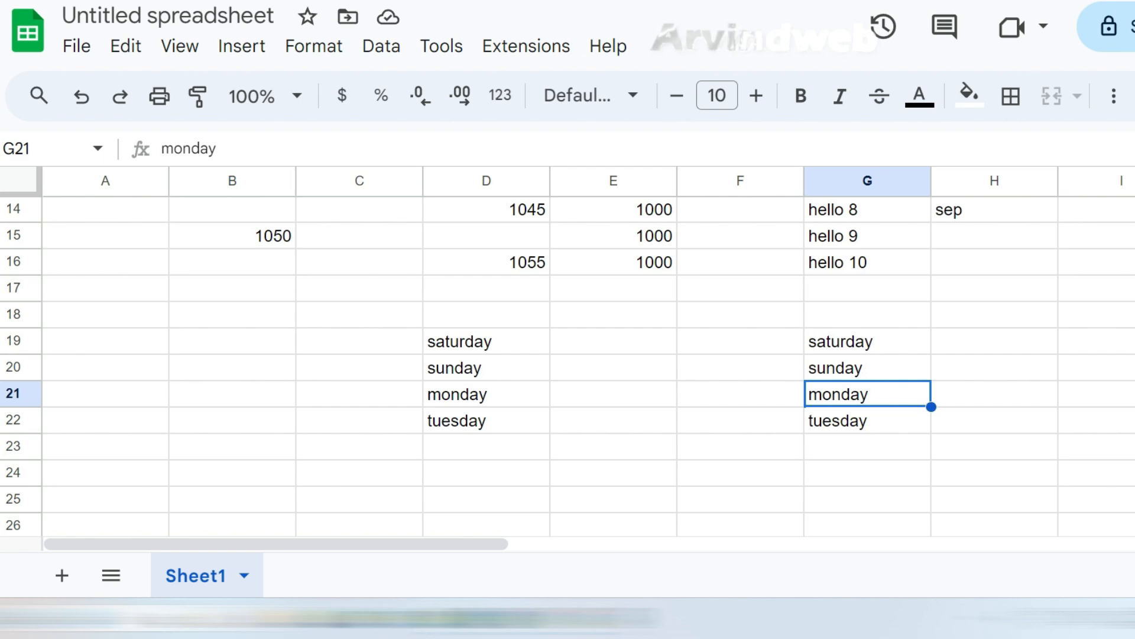
{"action": "key", "text": "Up"}
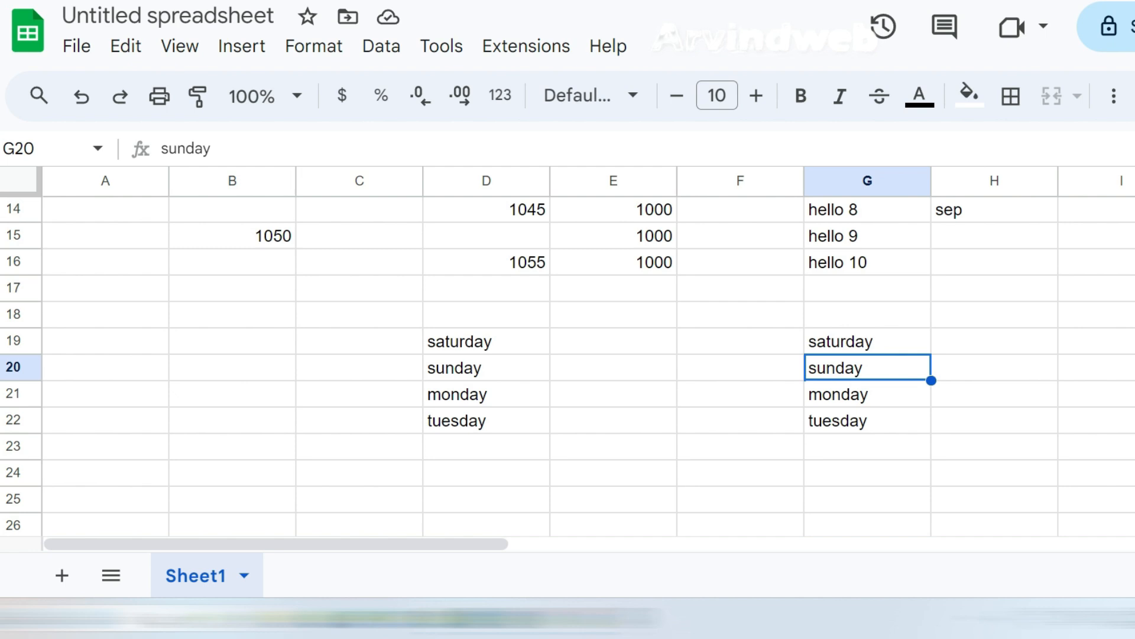
{"action": "key", "text": "Delete"}
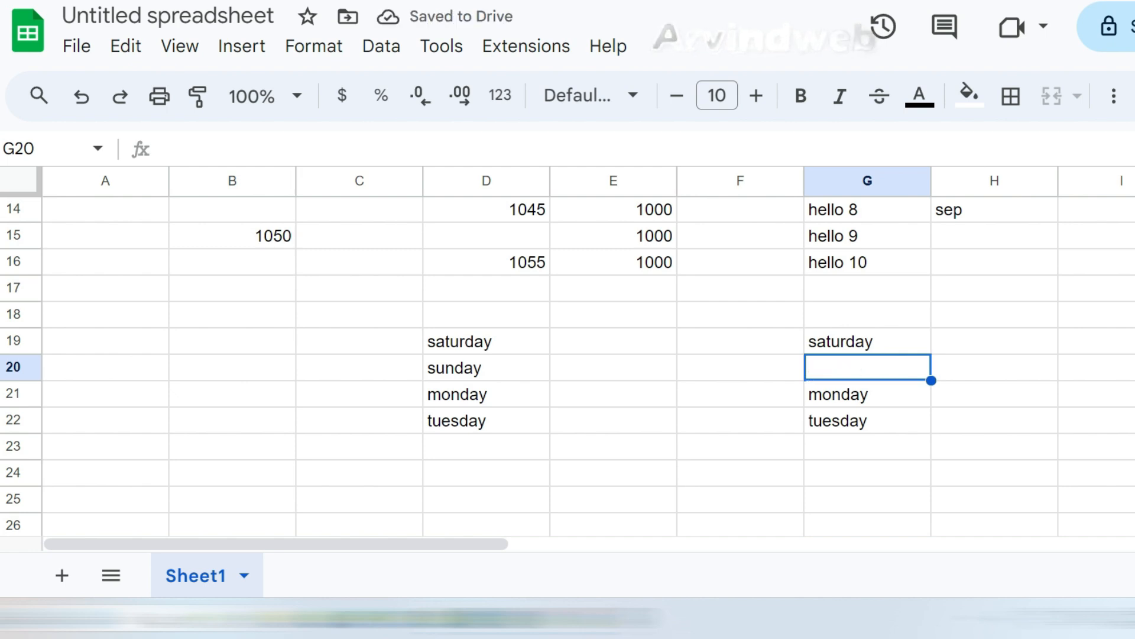
Delete the entire row 21, which holds the monday entries of both weekday lists.
{"action": "left_click", "coordinate": [867, 341]}
{"action": "left_click", "coordinate": [867, 367]}
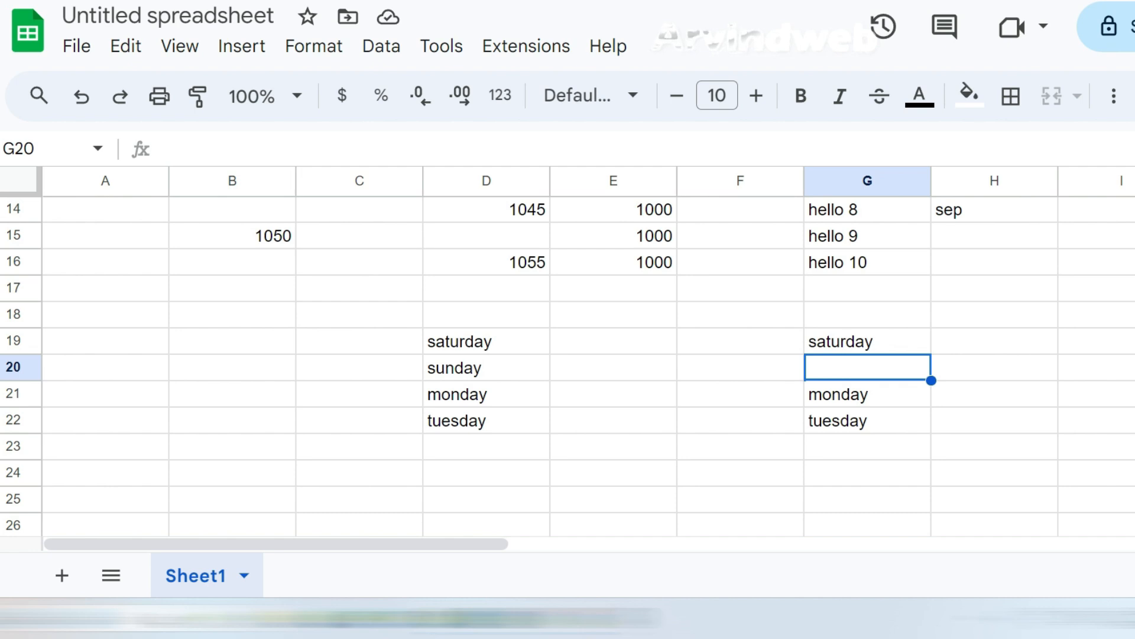
{"action": "left_click", "coordinate": [867, 394]}
{"action": "right_click", "coordinate": [880, 392]}
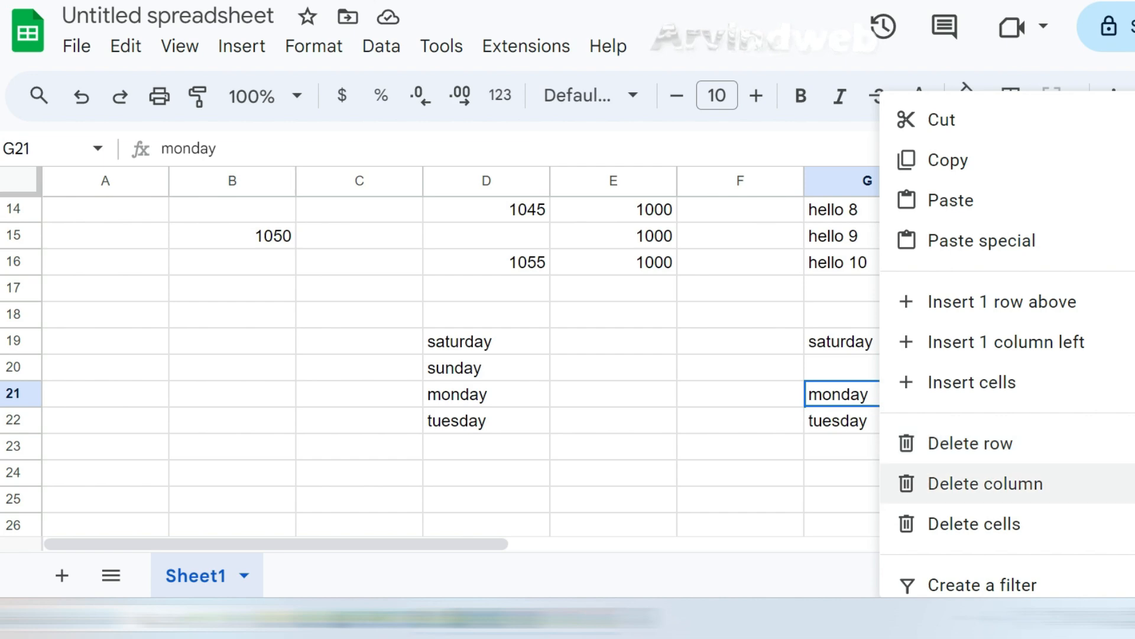
{"action": "mouse_move", "coordinate": [974, 523]}
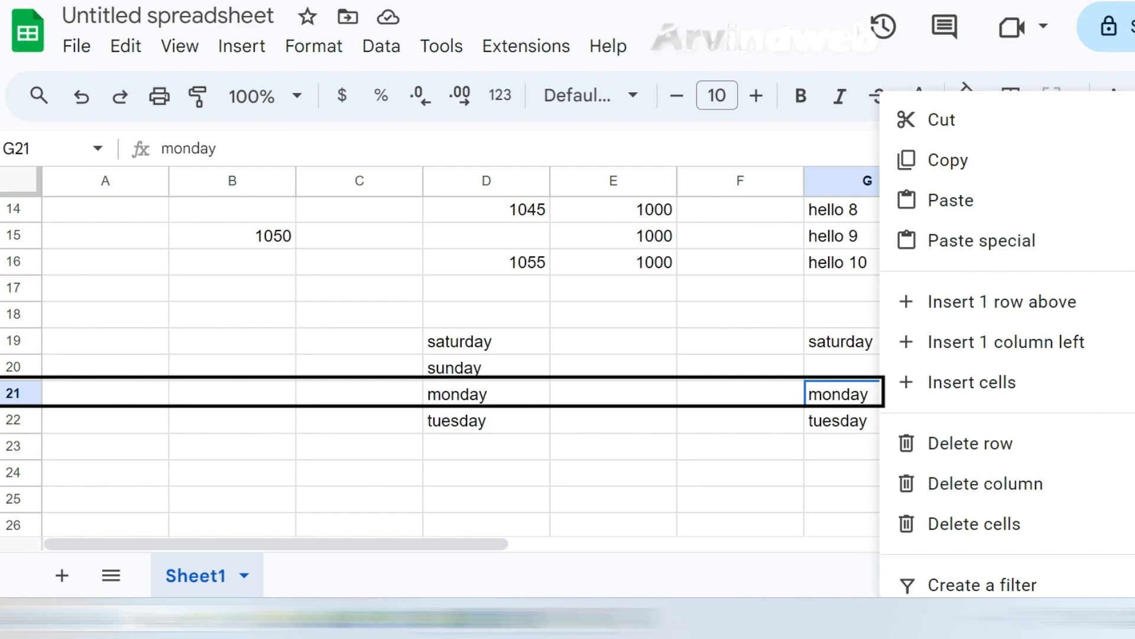
{"action": "left_click", "coordinate": [486, 394]}
{"action": "left_click", "coordinate": [868, 394]}
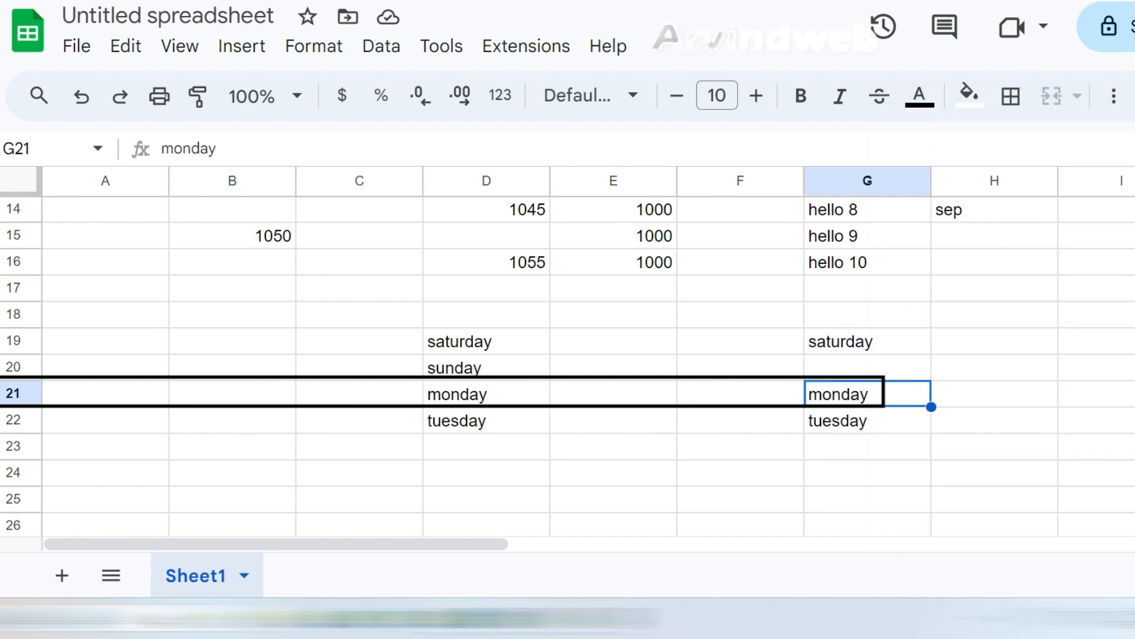
{"action": "right_click", "coordinate": [867, 394]}
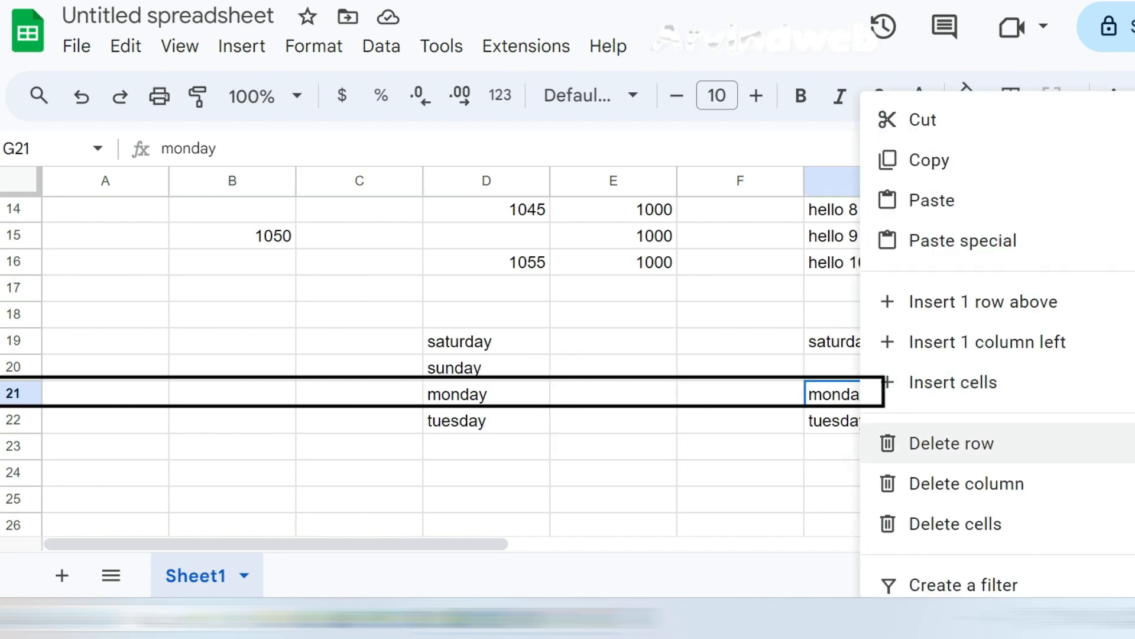
{"action": "left_click", "coordinate": [952, 443]}
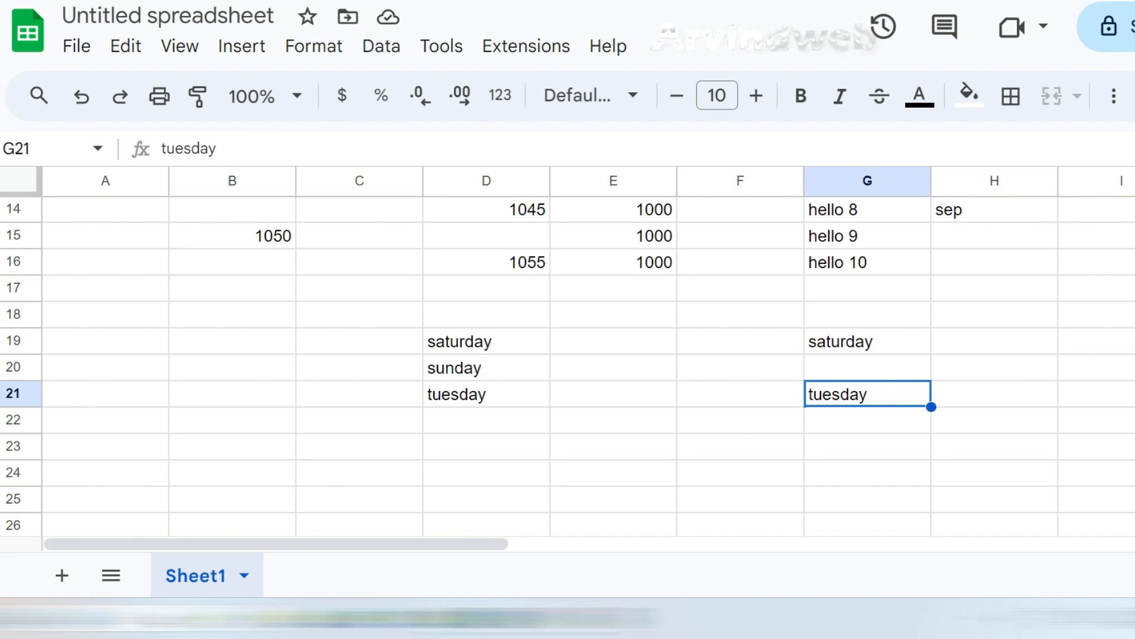
Delete the entire column D, which holds the number series rising in steps of 5.
{"action": "right_click", "coordinate": [845, 393]}
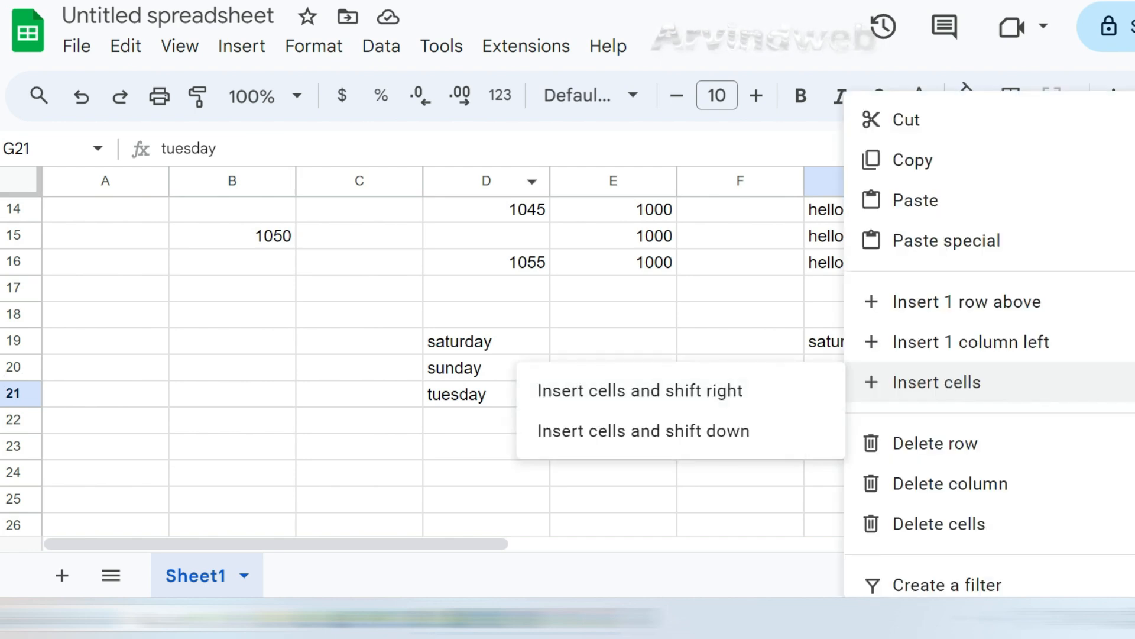
{"action": "scroll", "coordinate": [295, 355], "scroll_direction": "up", "scroll_amount": 3}
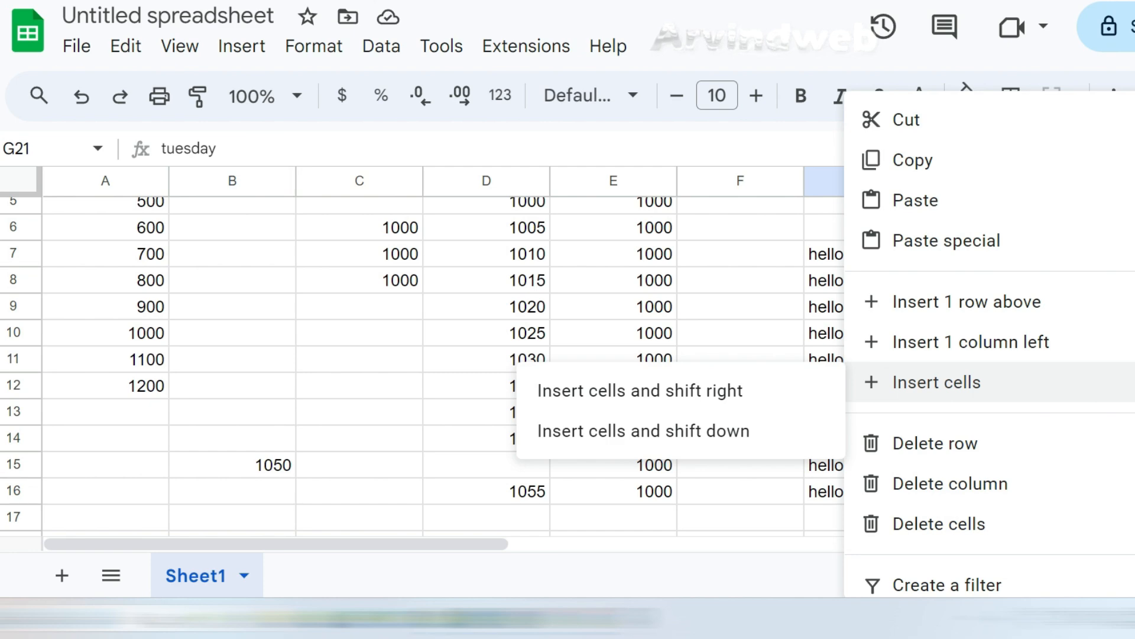
{"action": "left_click", "coordinate": [546, 263]}
{"action": "right_click", "coordinate": [497, 254]}
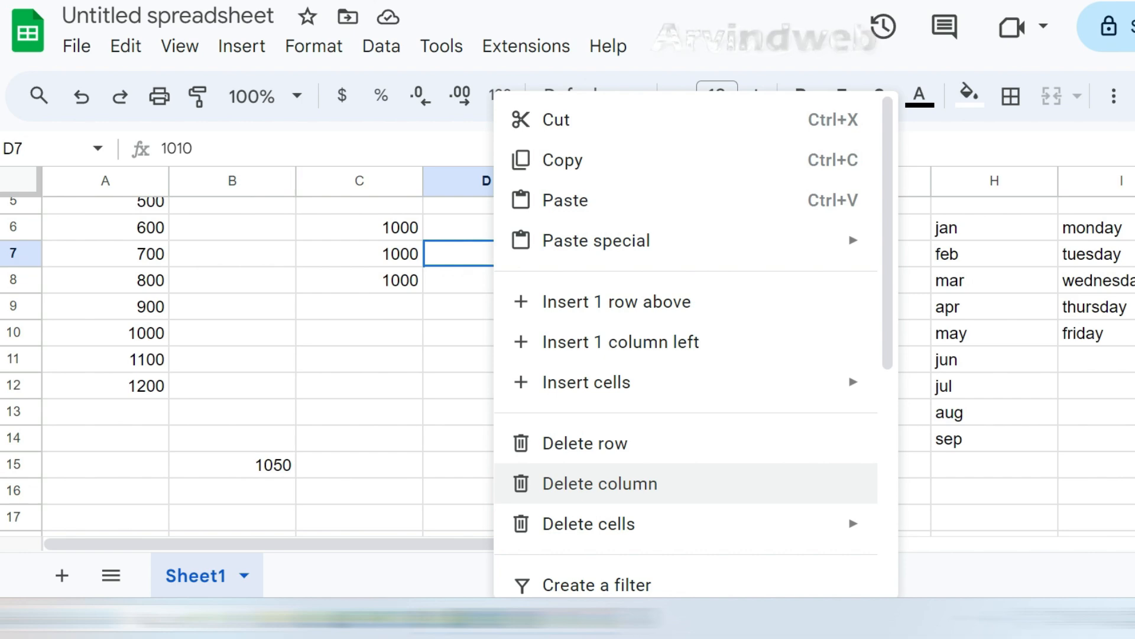
{"action": "left_click", "coordinate": [870, 484]}
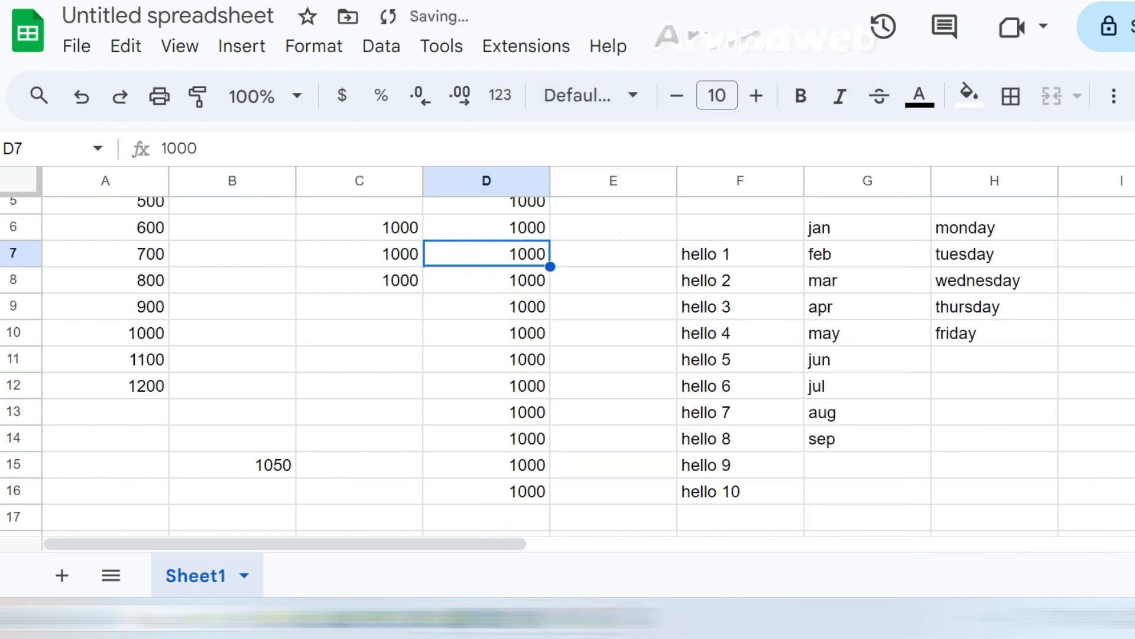
{"action": "scroll", "coordinate": [568, 367], "scroll_direction": "up", "scroll_amount": 2}
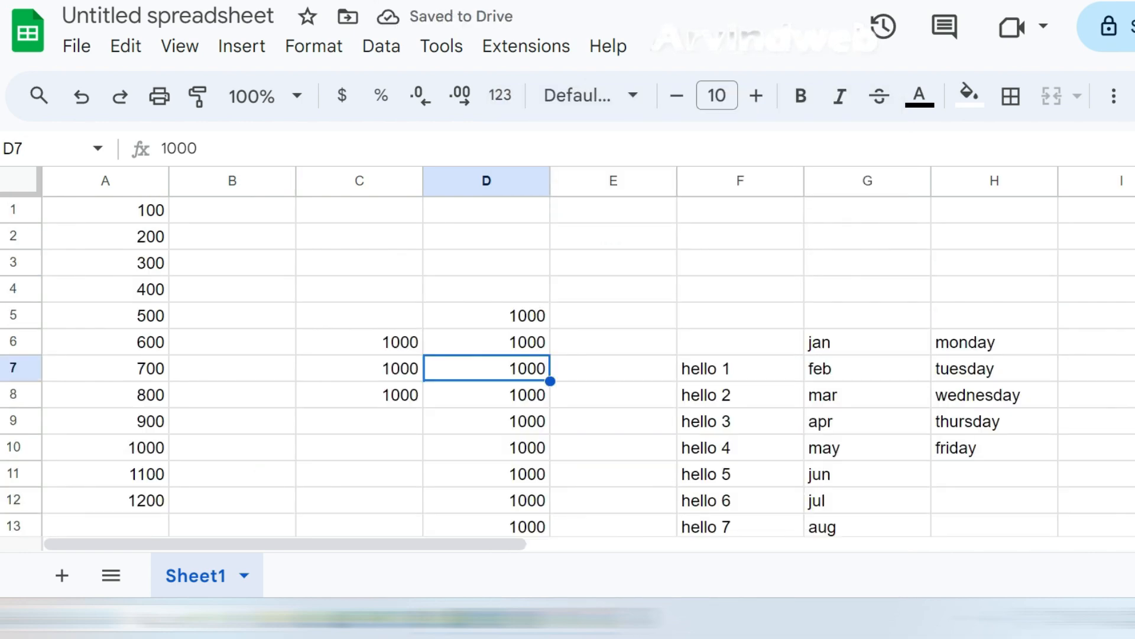
{"action": "scroll", "coordinate": [568, 367], "scroll_direction": "down", "scroll_amount": 2}
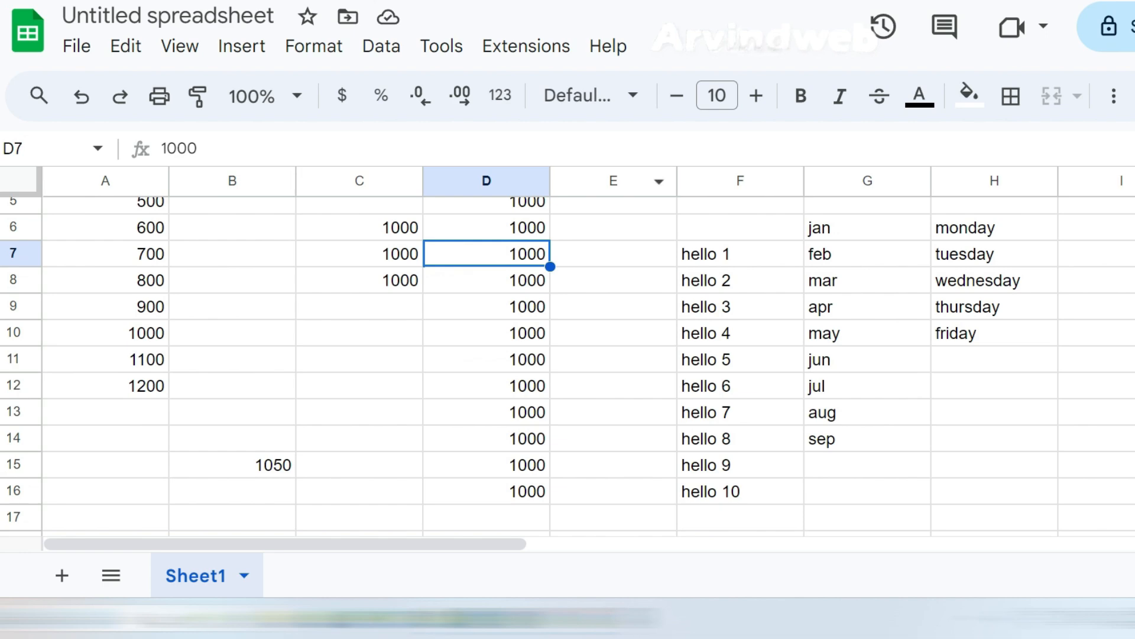
{"action": "scroll", "coordinate": [568, 366], "scroll_direction": "up", "scroll_amount": 2}
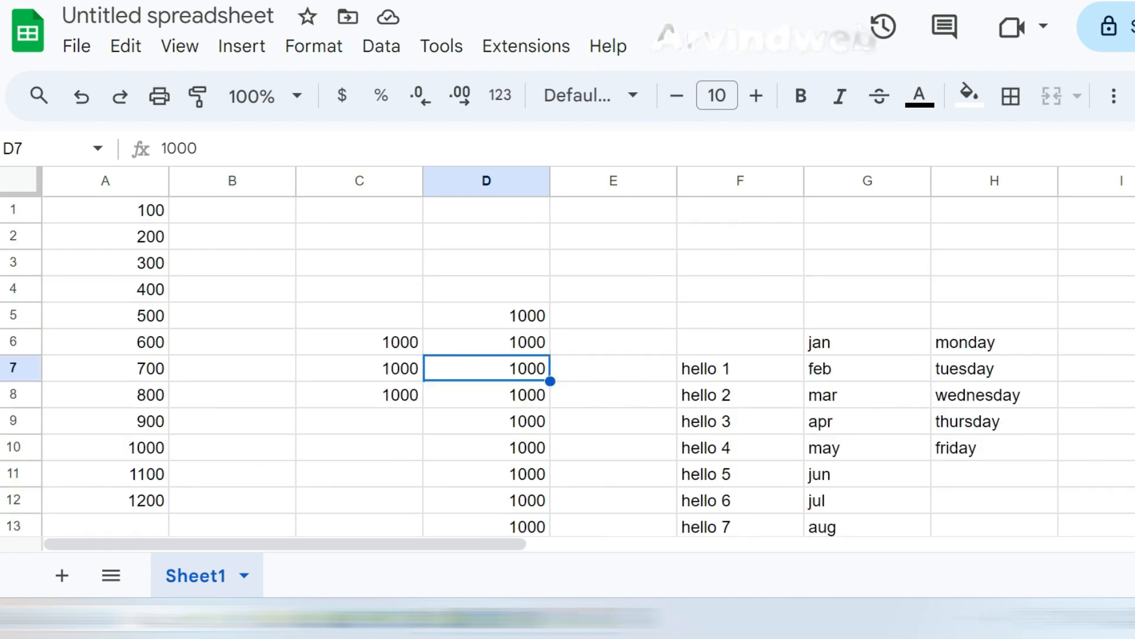
{"action": "scroll", "coordinate": [567, 367], "scroll_direction": "down", "scroll_amount": 2}
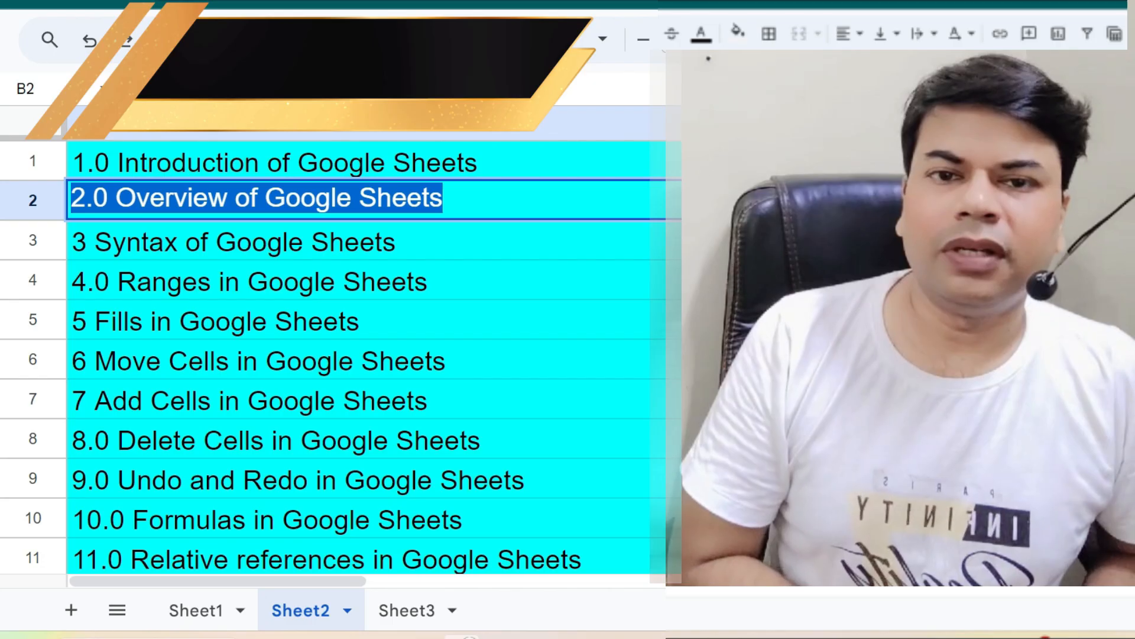
Review the course topics in rows 3 to 9 of Sheet2 one by one, from Syntax to Undo and Redo.
{"action": "left_click", "coordinate": [230, 238]}
{"action": "triple_click", "coordinate": [230, 280]}
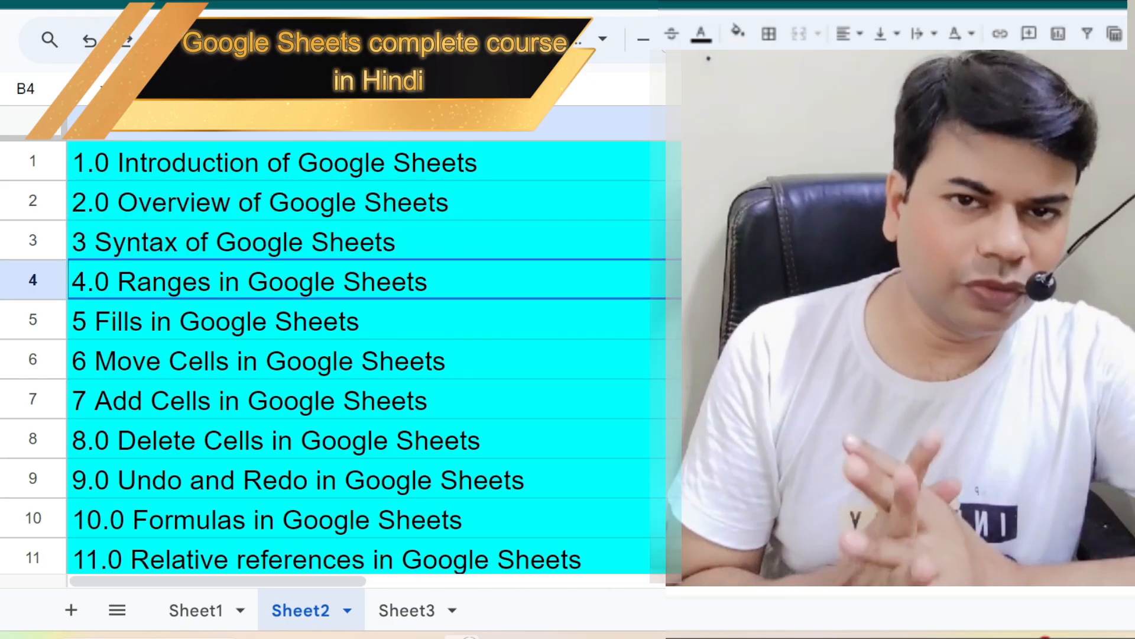
{"action": "triple_click", "coordinate": [231, 319]}
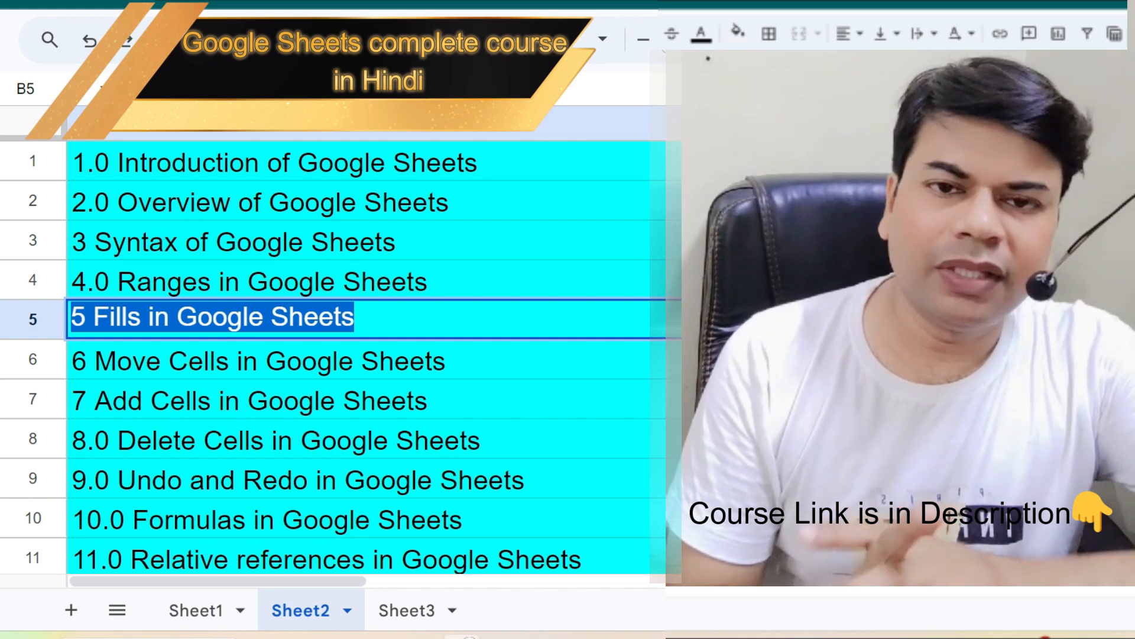
{"action": "triple_click", "coordinate": [230, 359]}
{"action": "key", "text": "Return"}
{"action": "key", "text": "Return"}
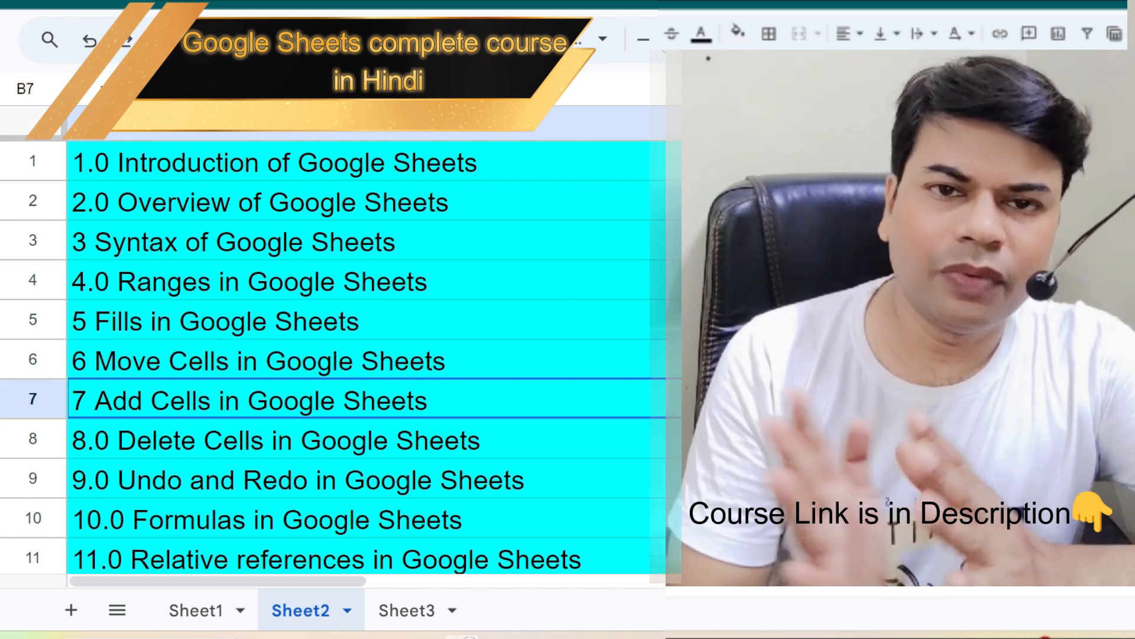
{"action": "key", "text": "Return"}
{"action": "key", "text": "Return"}
{"action": "key", "text": "Return"}
{"action": "key", "text": "Return"}
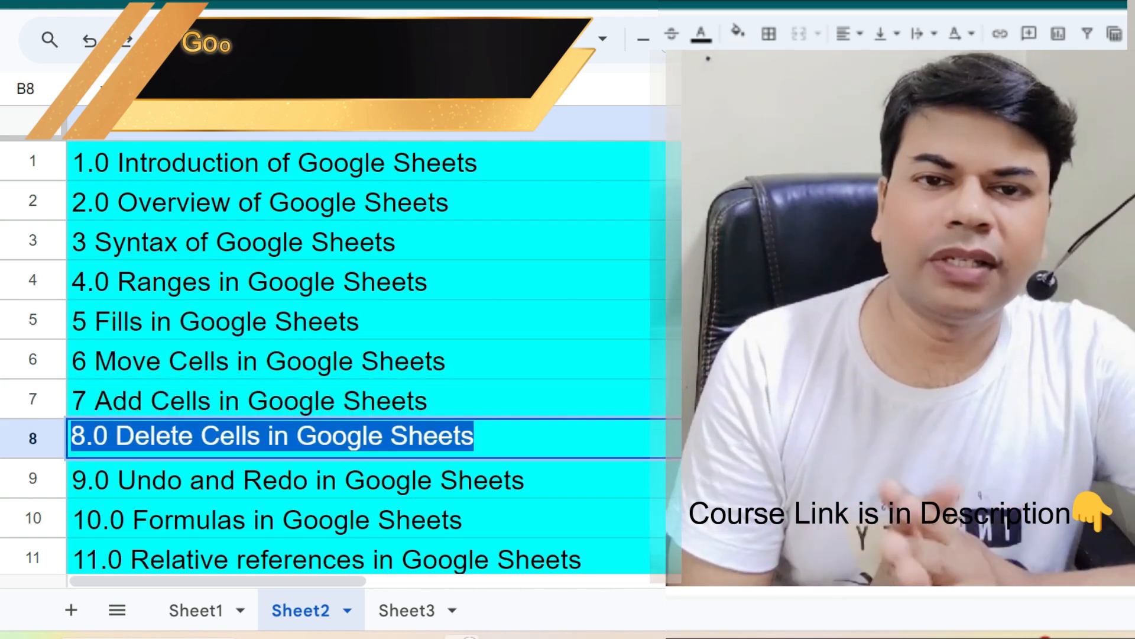
{"action": "key", "text": "Return"}
{"action": "key", "text": "Return"}
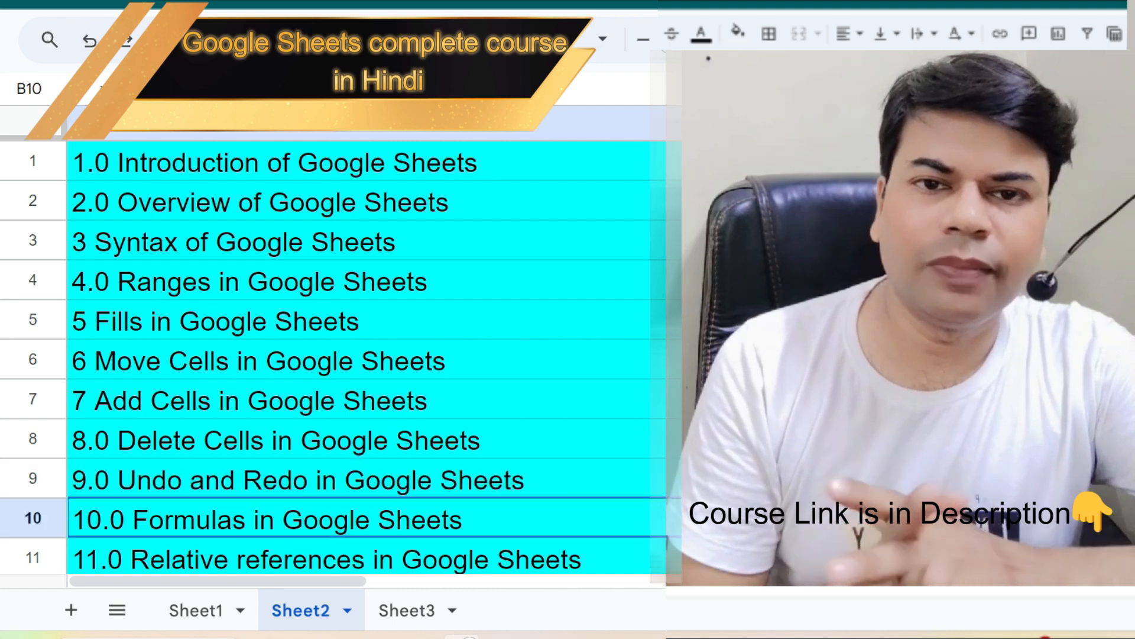
Review the course topics in rows 10 to 15 of Sheet2 one by one, from Formulas to Location Settings.
{"action": "scroll", "coordinate": [354, 354], "scroll_direction": "down", "scroll_amount": 3}
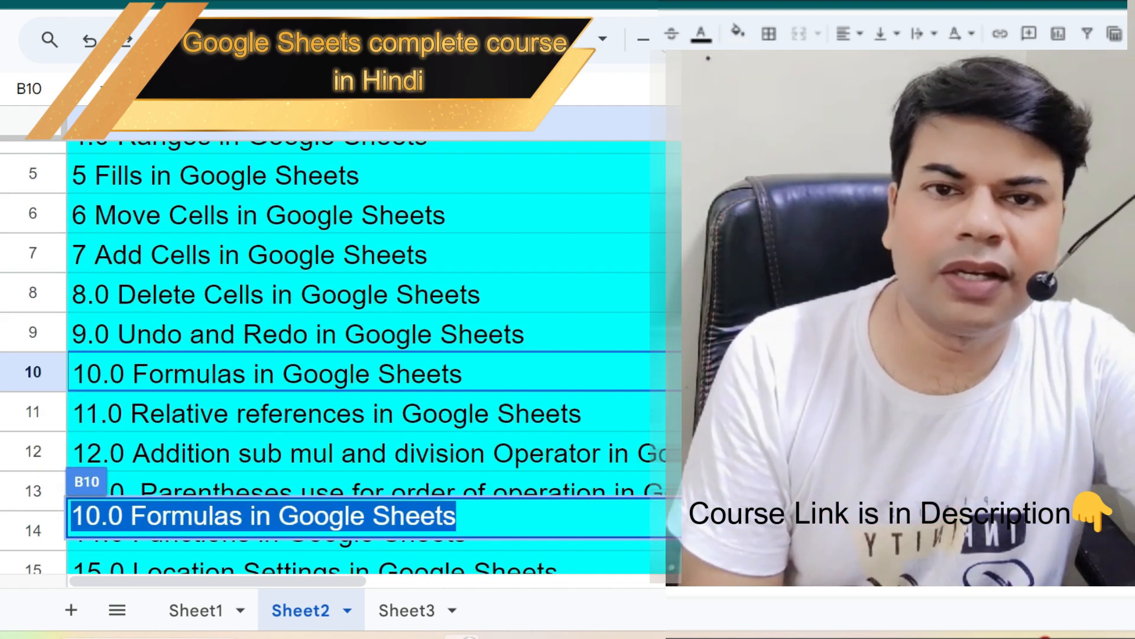
{"action": "key", "text": "Return"}
{"action": "scroll", "coordinate": [355, 354], "scroll_direction": "down", "scroll_amount": 1}
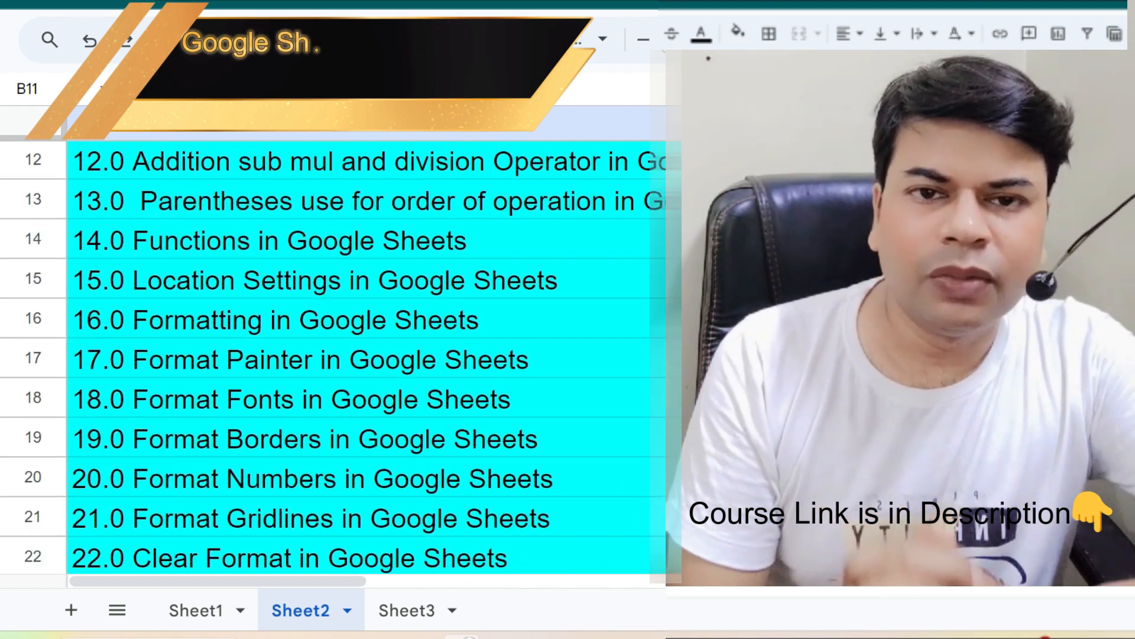
{"action": "scroll", "coordinate": [355, 355], "scroll_direction": "up", "scroll_amount": 1}
{"action": "key", "text": "Return"}
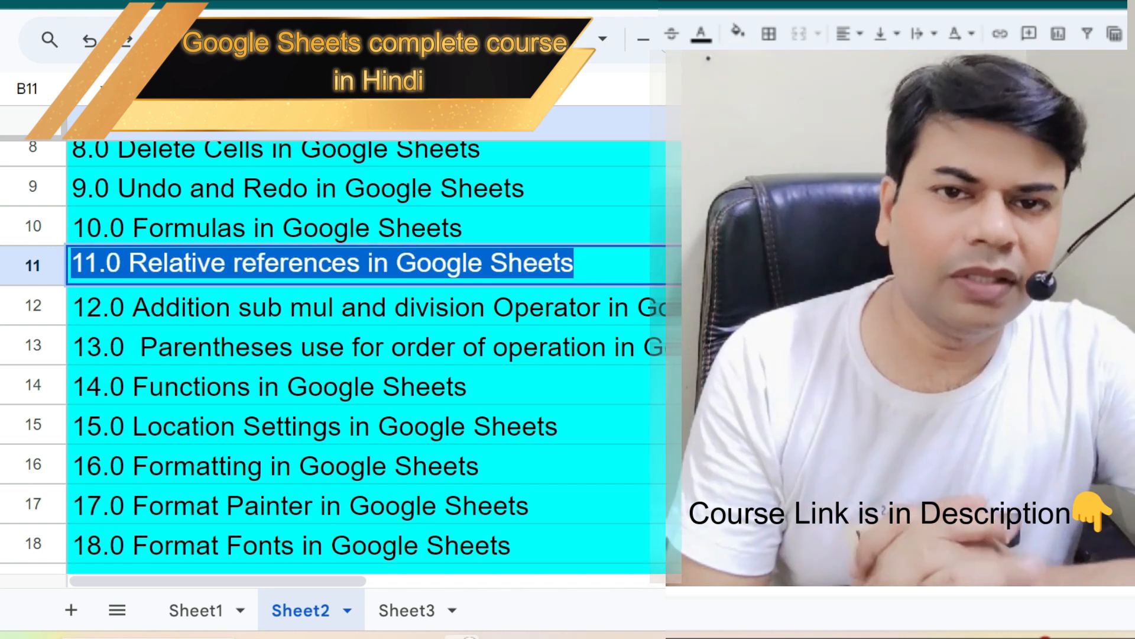
{"action": "key", "text": "Return"}
{"action": "key", "text": "Return"}
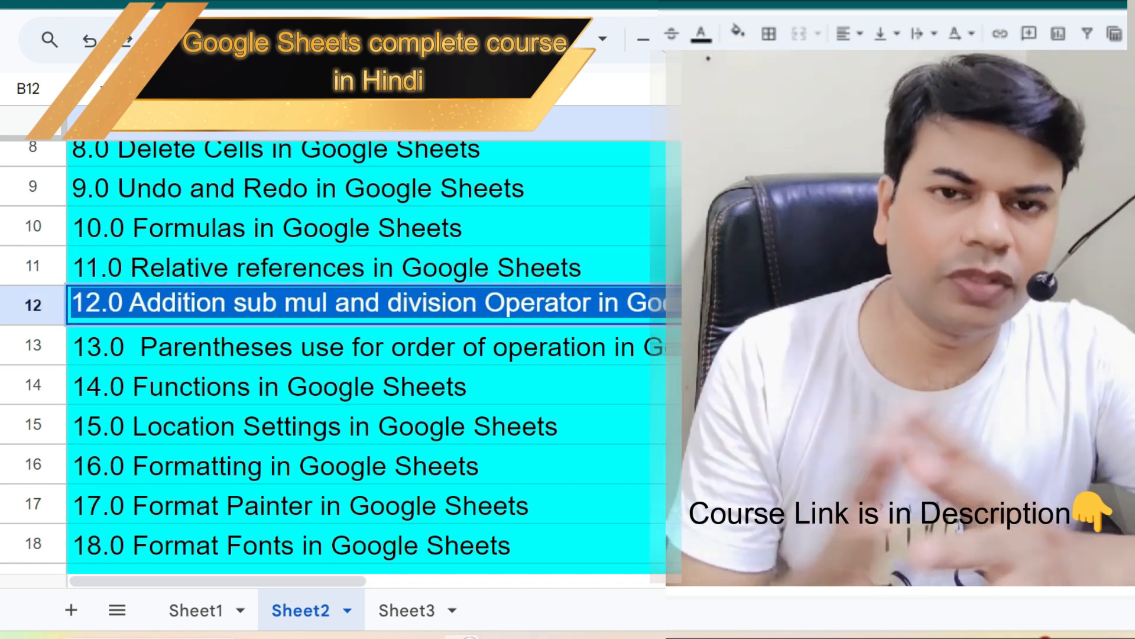
{"action": "key", "text": "Return"}
{"action": "key", "text": "Return"}
{"action": "key", "text": "Return"}
{"action": "key", "text": "Return"}
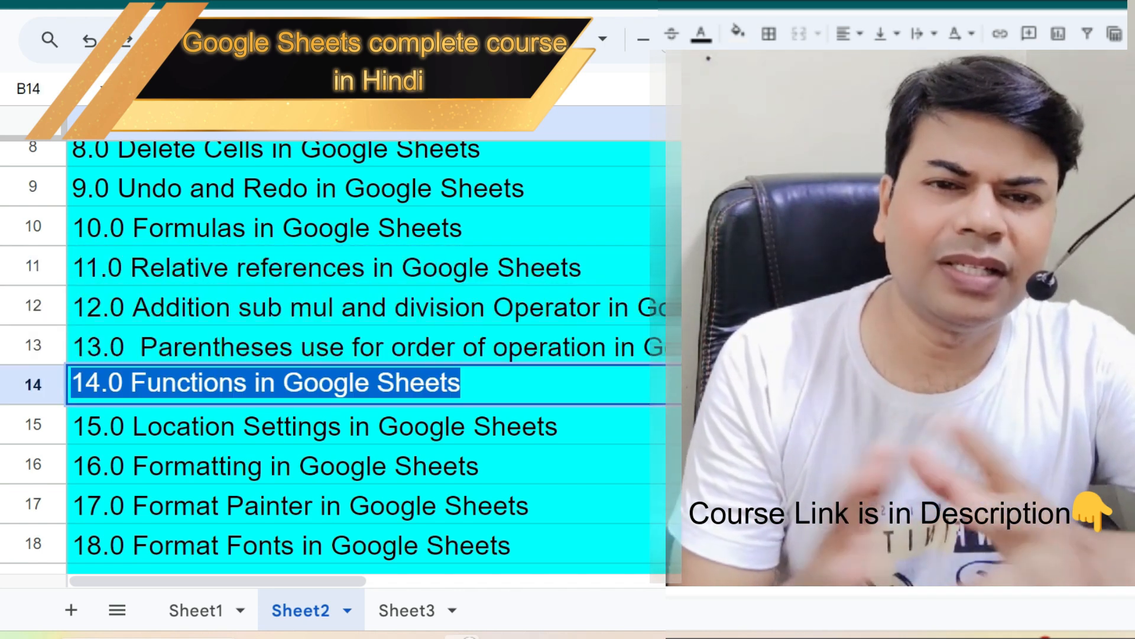
{"action": "key", "text": "Return"}
{"action": "key", "text": "Return"}
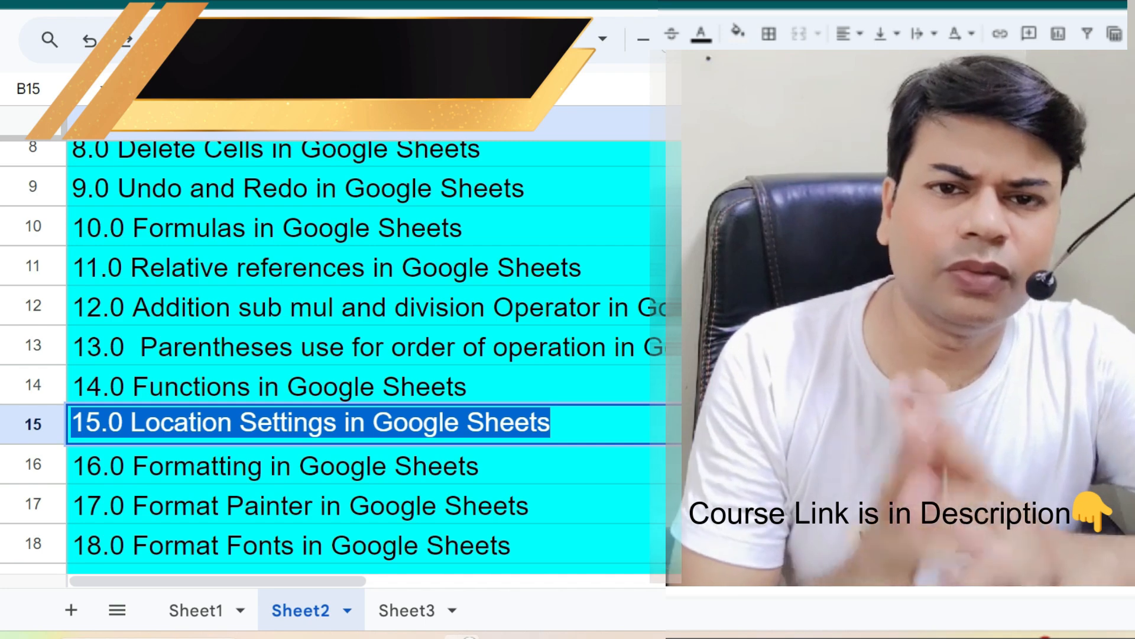
{"action": "key", "text": "Return"}
{"action": "key", "text": "Return"}
{"action": "key", "text": "Return"}
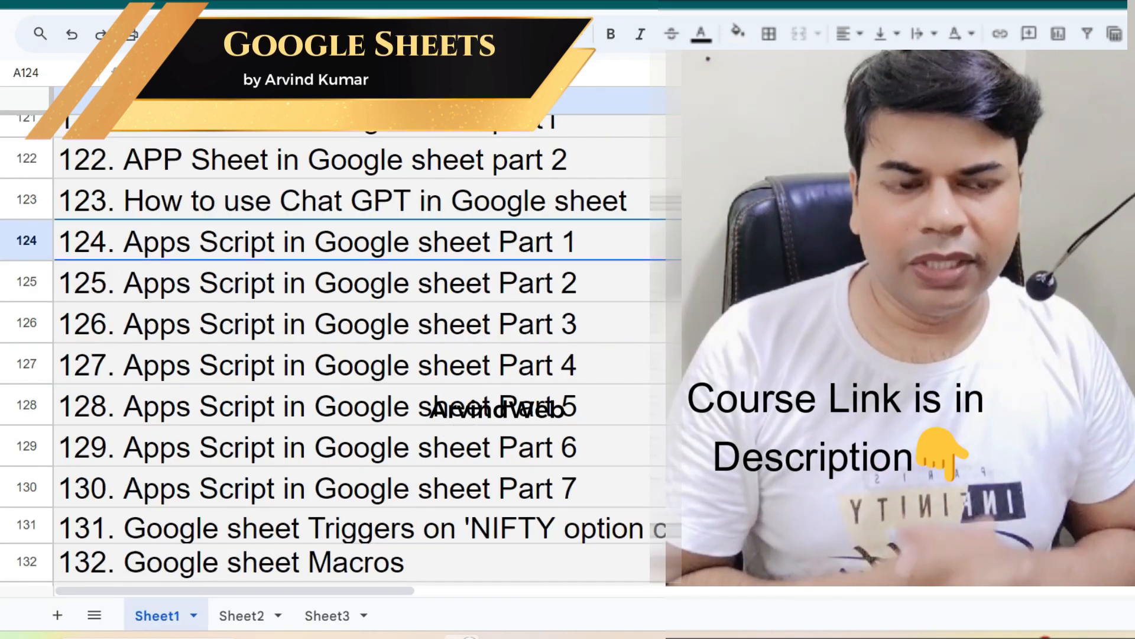
Review the lessons in rows 125 to 134 of Sheet1, from Apps Script Part 2 to data validation.
{"action": "left_click", "coordinate": [320, 282]}
{"action": "key", "text": "Return"}
{"action": "left_click_drag", "start_coordinate": [319, 282], "coordinate": [320, 487]}
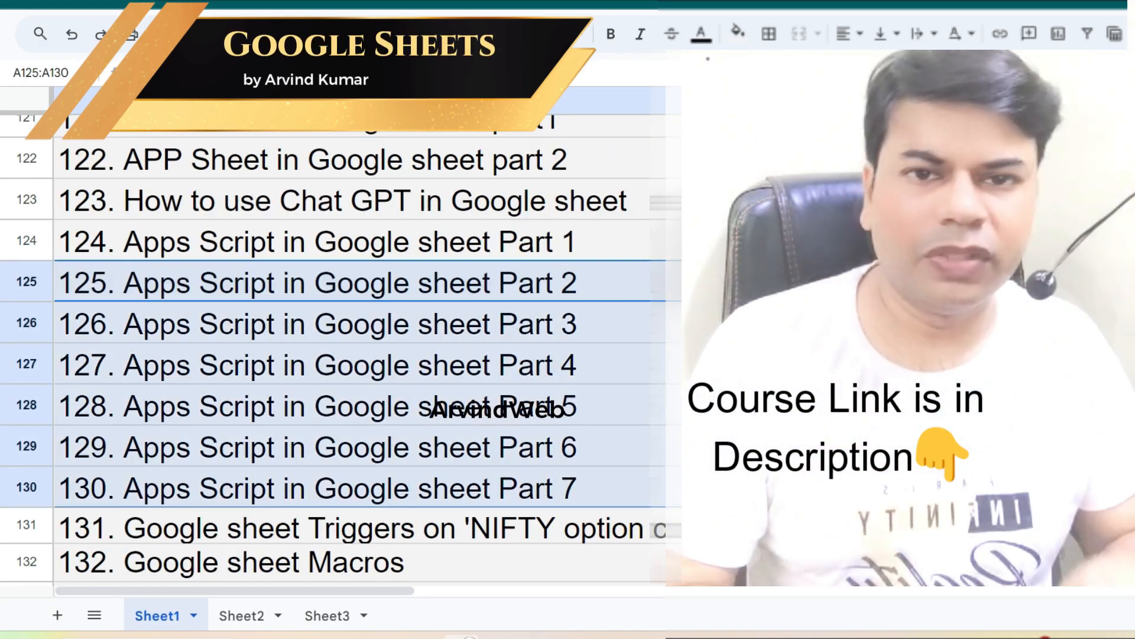
{"action": "left_click", "coordinate": [319, 324]}
{"action": "scroll", "coordinate": [320, 325], "scroll_direction": "down", "scroll_amount": 3}
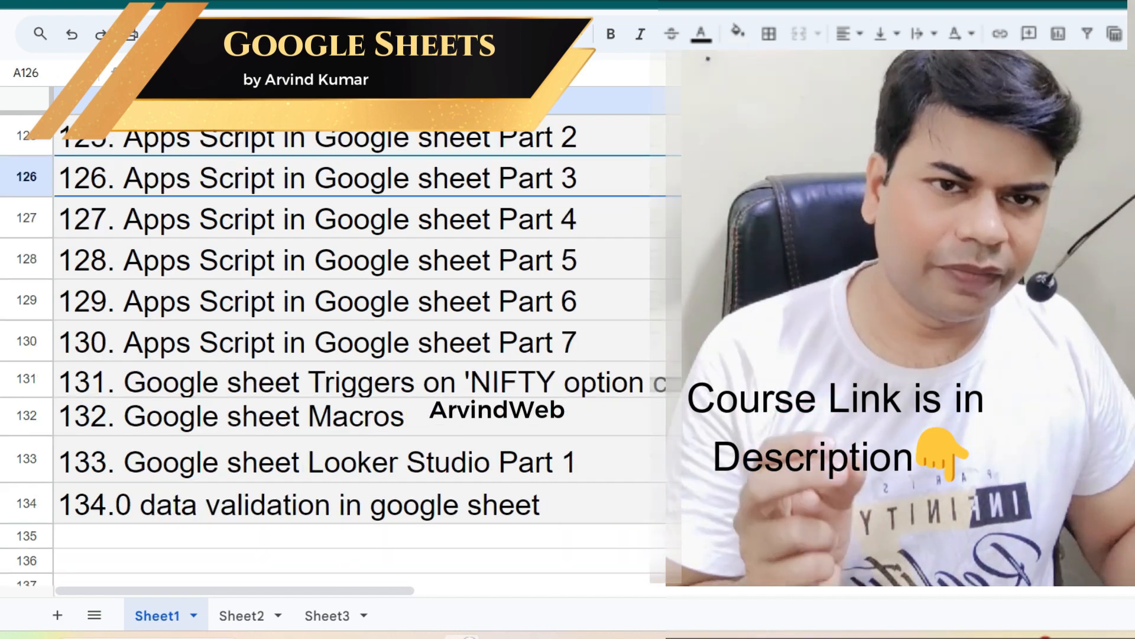
{"action": "triple_click", "coordinate": [320, 379]}
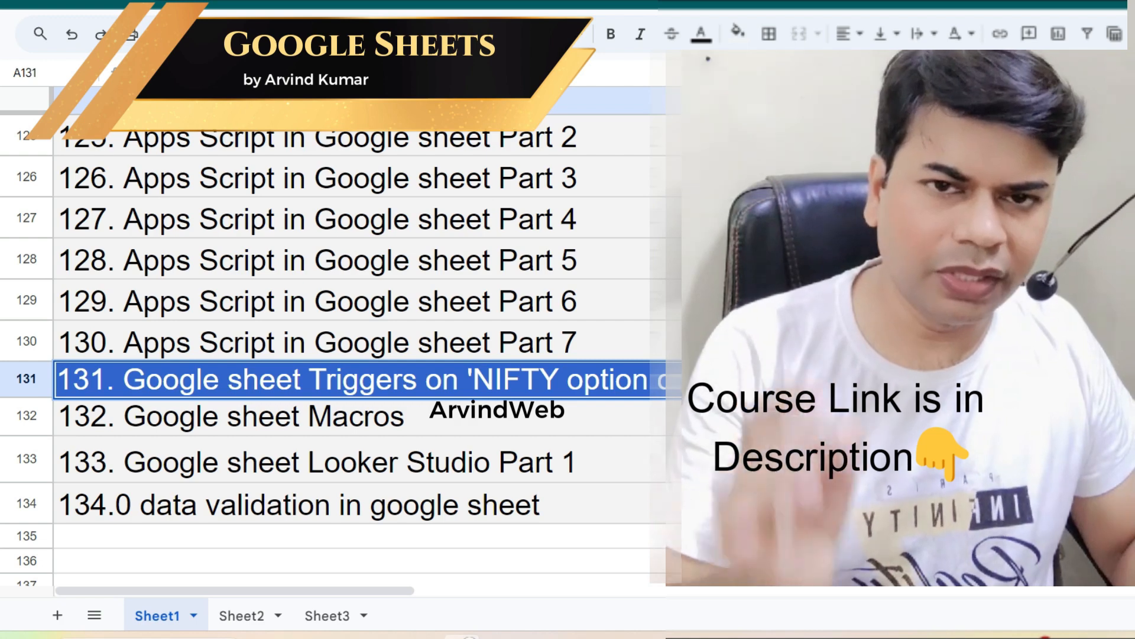
{"action": "double_click", "coordinate": [332, 417]}
{"action": "triple_click", "coordinate": [332, 416]}
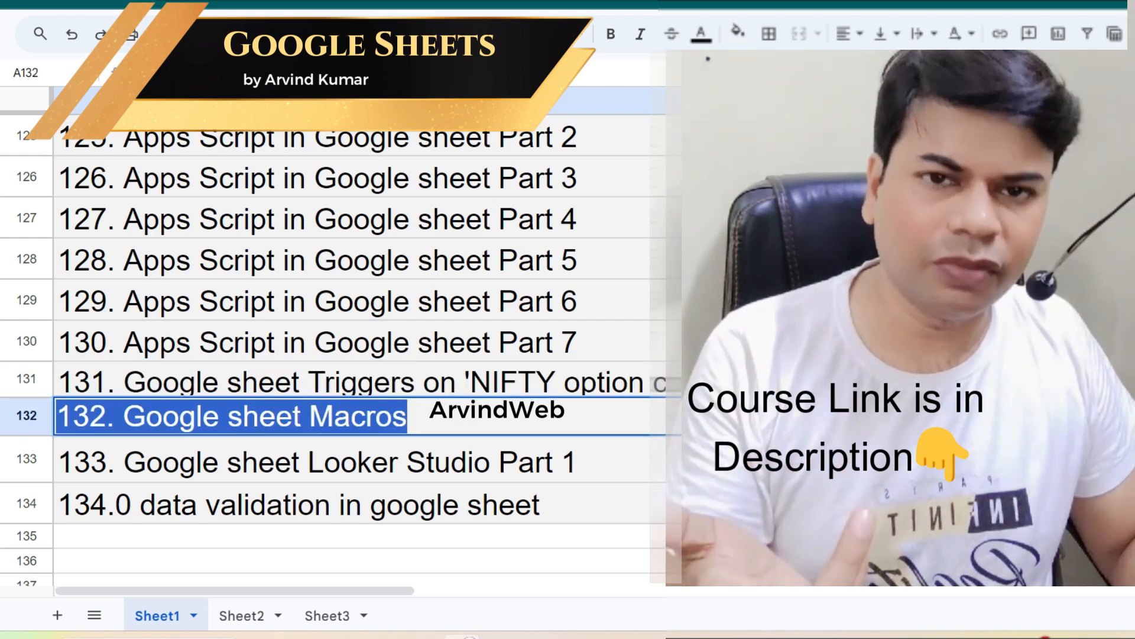
{"action": "triple_click", "coordinate": [316, 461]}
{"action": "triple_click", "coordinate": [302, 503]}
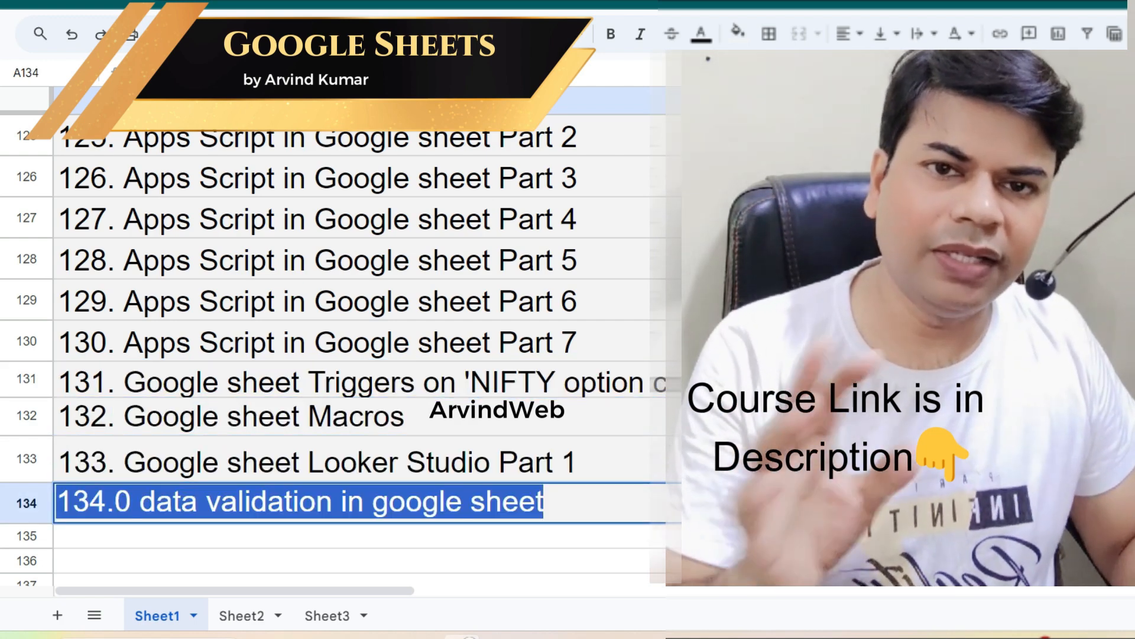